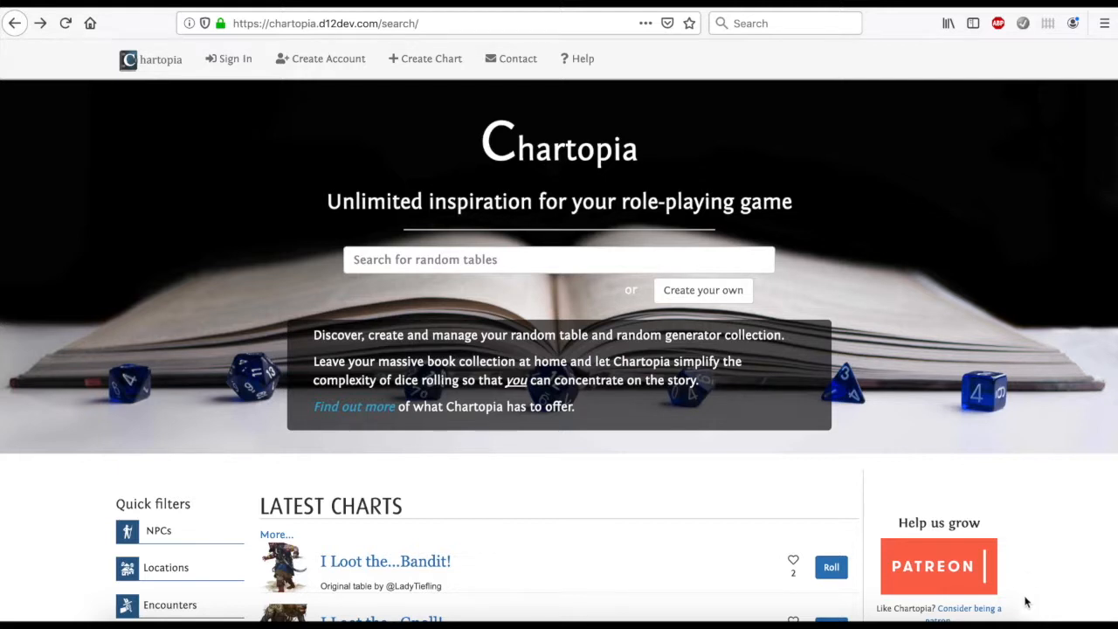
Look through the Chartopia home page, from the latest charts and collections to the featured items and library
{"action": "scroll", "coordinate": [846, 444], "scroll_direction": "down", "scroll_amount": 3}
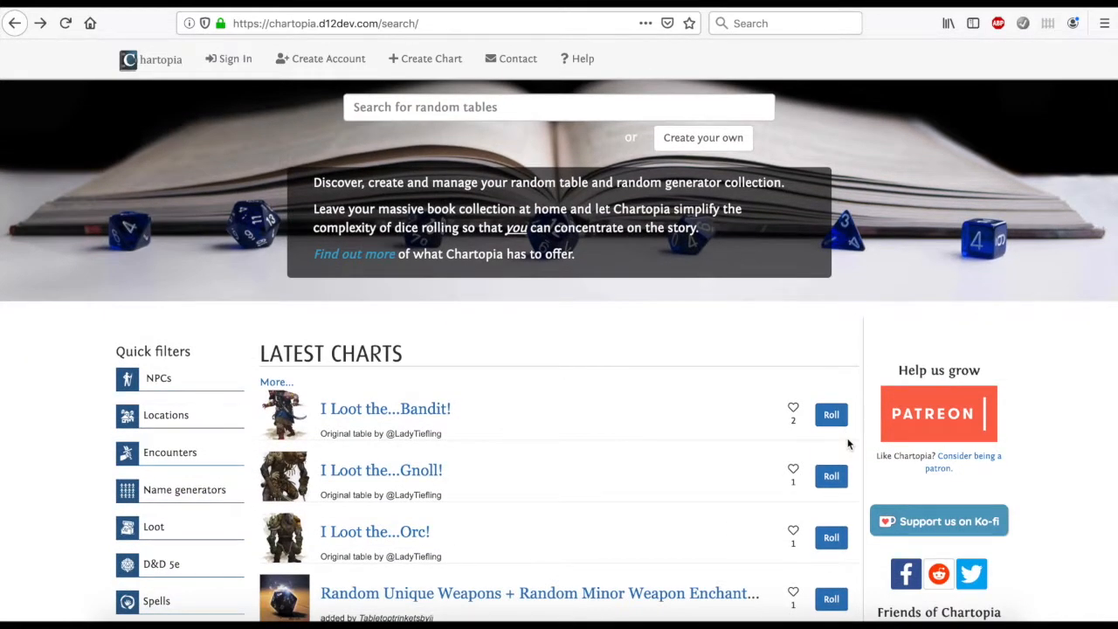
{"action": "scroll", "coordinate": [847, 443], "scroll_direction": "down", "scroll_amount": 1}
{"action": "scroll", "coordinate": [847, 444], "scroll_direction": "up", "scroll_amount": 3}
{"action": "scroll", "coordinate": [848, 443], "scroll_direction": "down", "scroll_amount": 3}
{"action": "scroll", "coordinate": [847, 444], "scroll_direction": "up", "scroll_amount": 3}
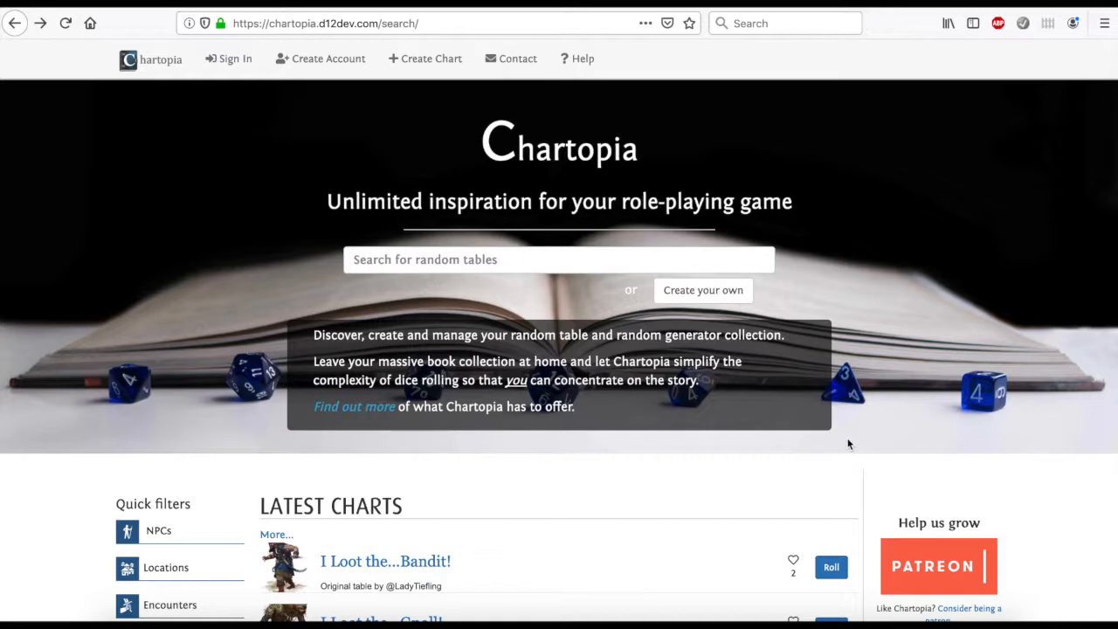
{"action": "scroll", "coordinate": [847, 443], "scroll_direction": "down", "scroll_amount": 5}
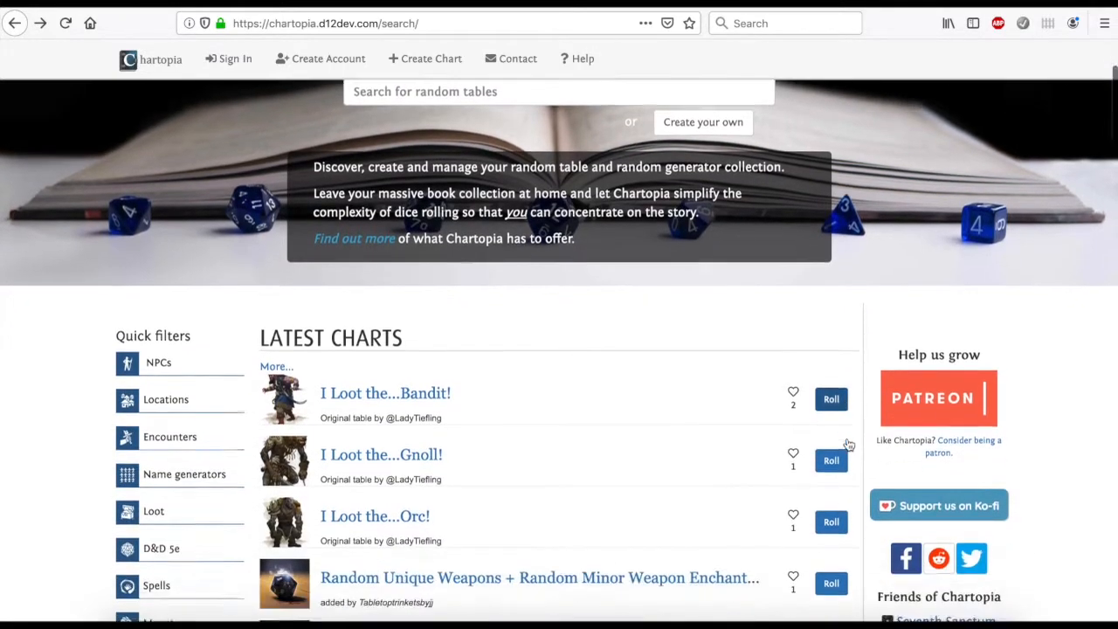
{"action": "scroll", "coordinate": [847, 445], "scroll_direction": "down", "scroll_amount": 1}
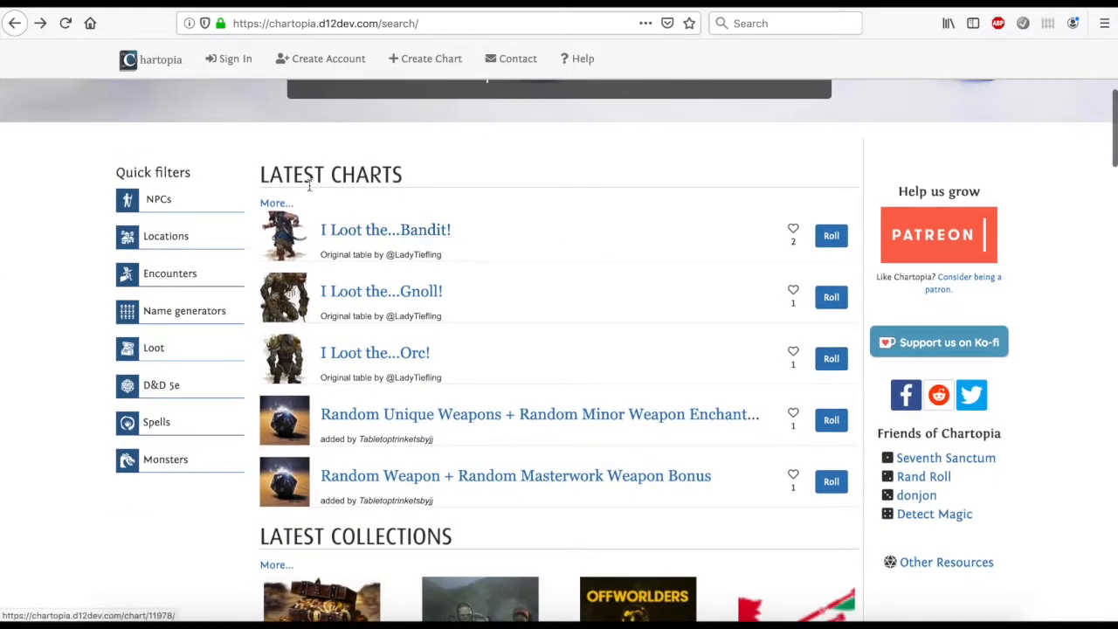
{"action": "scroll", "coordinate": [447, 317], "scroll_direction": "down", "scroll_amount": 5}
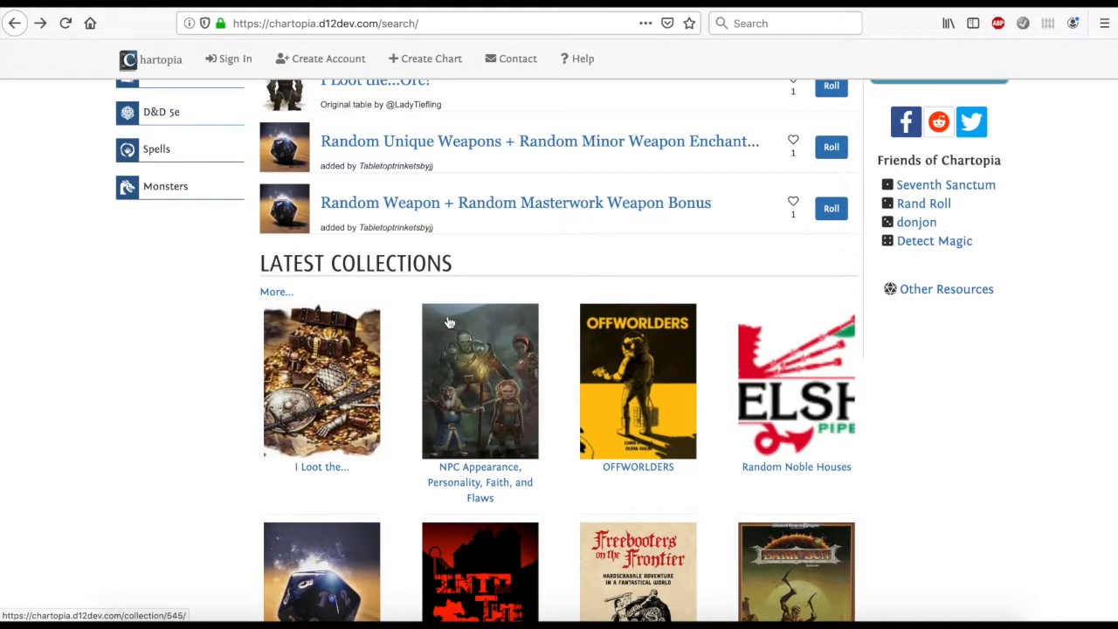
{"action": "scroll", "coordinate": [449, 315], "scroll_direction": "down", "scroll_amount": 2}
{"action": "scroll", "coordinate": [450, 313], "scroll_direction": "down", "scroll_amount": 8}
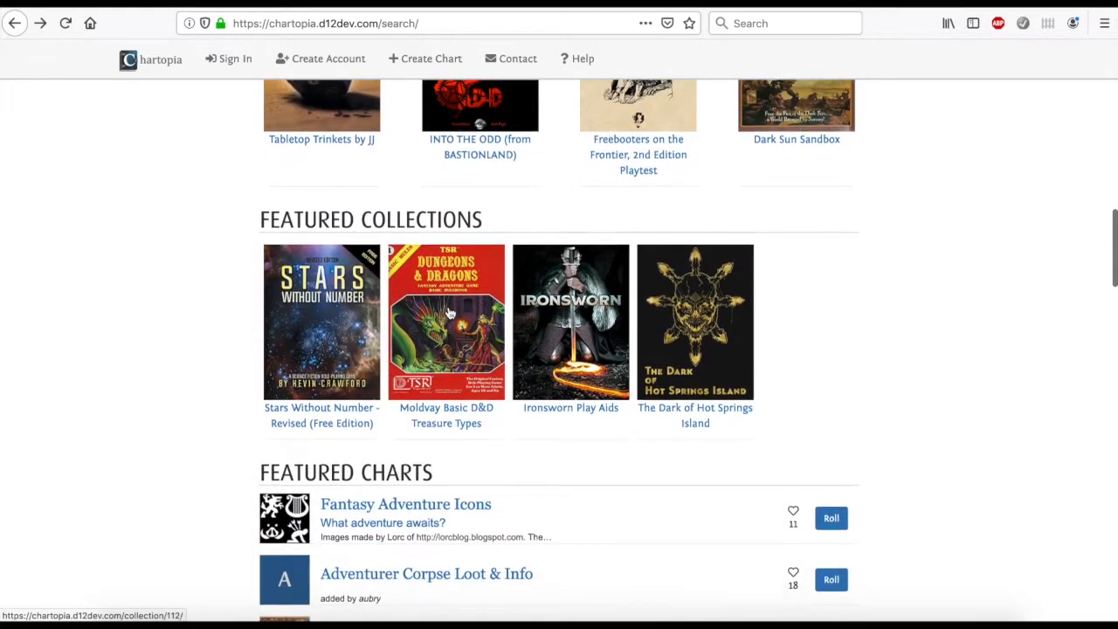
{"action": "scroll", "coordinate": [450, 313], "scroll_direction": "down", "scroll_amount": 1}
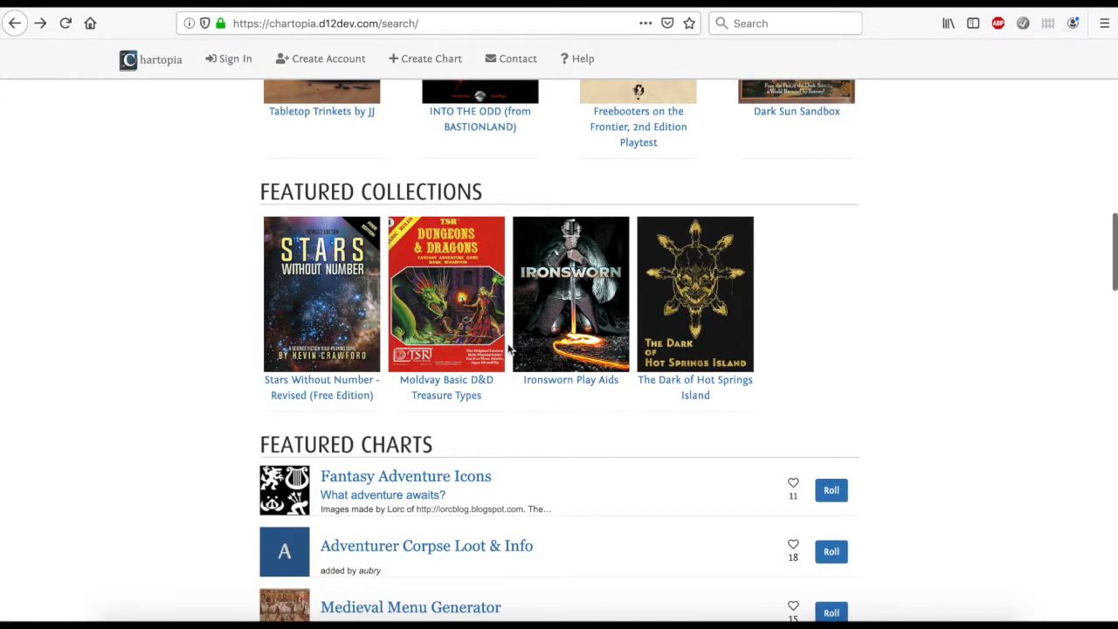
{"action": "scroll", "coordinate": [509, 348], "scroll_direction": "down", "scroll_amount": 1}
{"action": "scroll", "coordinate": [508, 348], "scroll_direction": "down", "scroll_amount": 5}
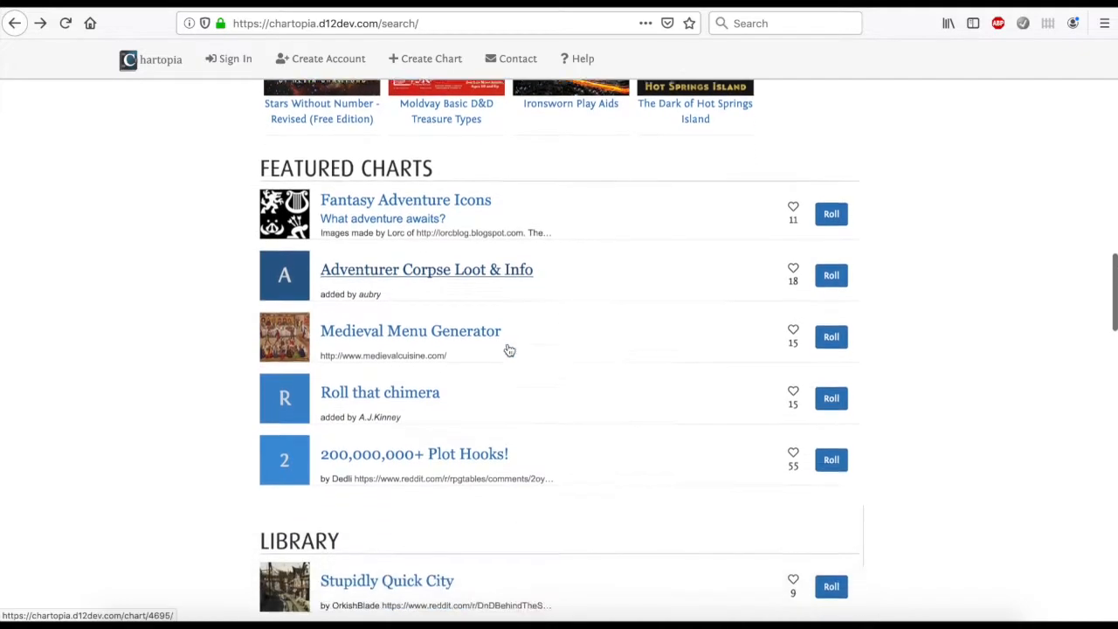
{"action": "scroll", "coordinate": [509, 350], "scroll_direction": "down", "scroll_amount": 15}
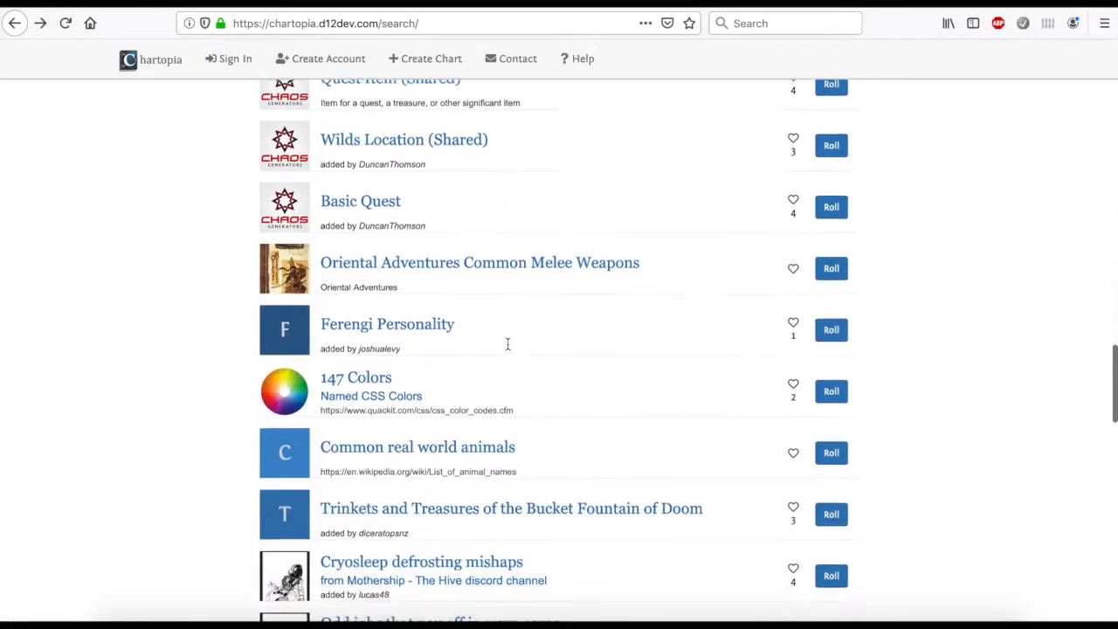
{"action": "scroll", "coordinate": [507, 344], "scroll_direction": "down", "scroll_amount": 15}
{"action": "scroll", "coordinate": [509, 347], "scroll_direction": "up", "scroll_amount": 11}
{"action": "scroll", "coordinate": [508, 348], "scroll_direction": "up", "scroll_amount": 20}
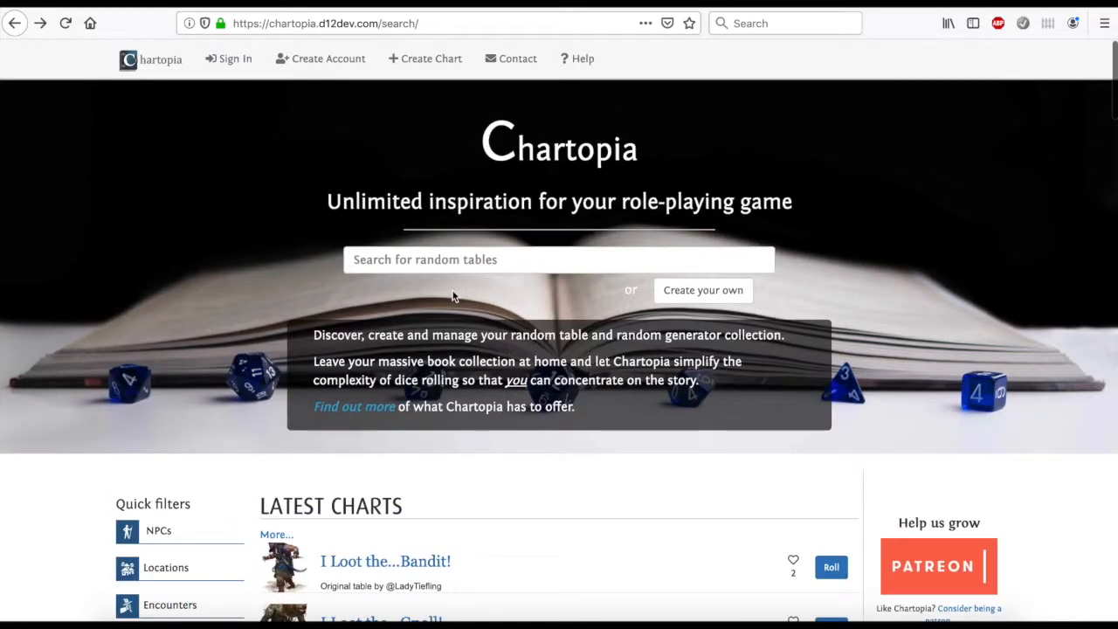
Roll four times on the "I Loot the...Bandit!" chart from the latest charts list and close the roll results
{"action": "scroll", "coordinate": [431, 264], "scroll_direction": "down", "scroll_amount": 4}
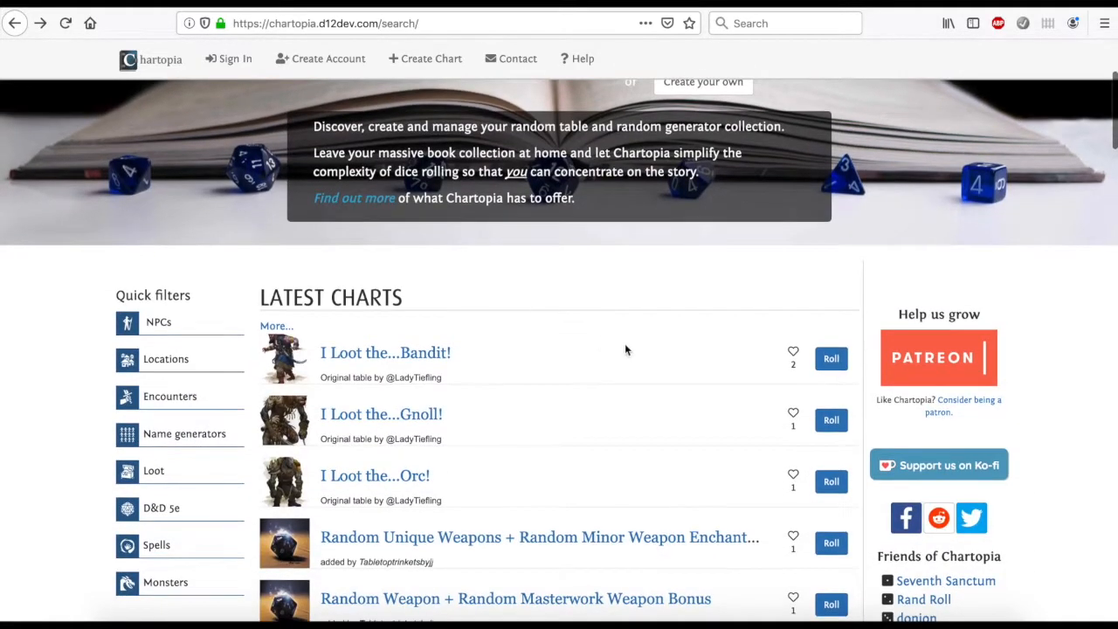
{"action": "left_click", "coordinate": [830, 360]}
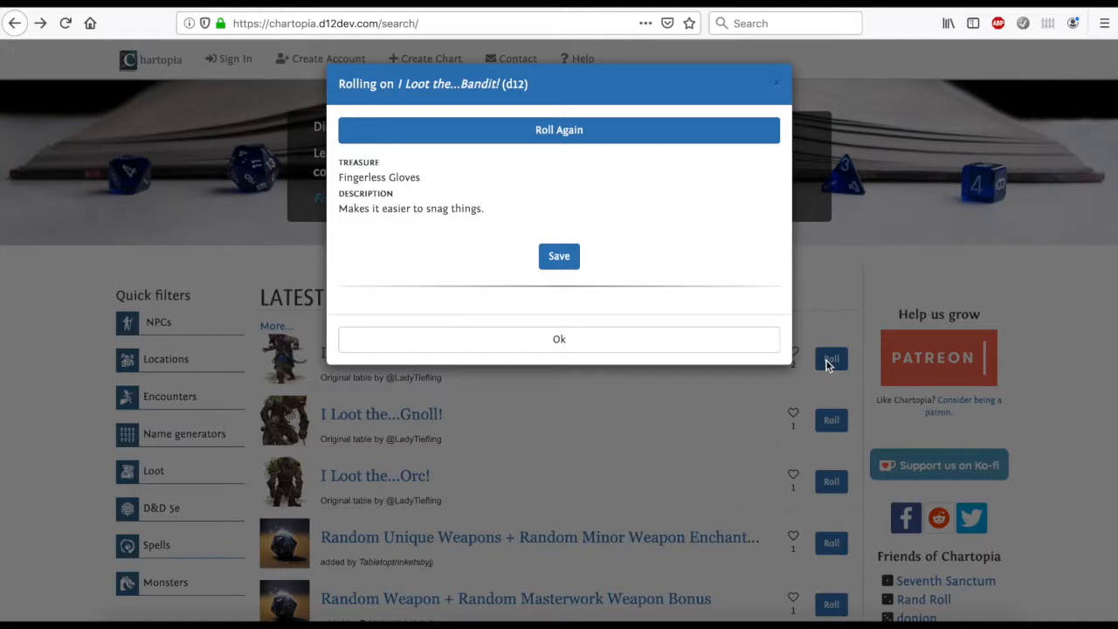
{"action": "left_click", "coordinate": [581, 137]}
{"action": "left_click", "coordinate": [581, 136]}
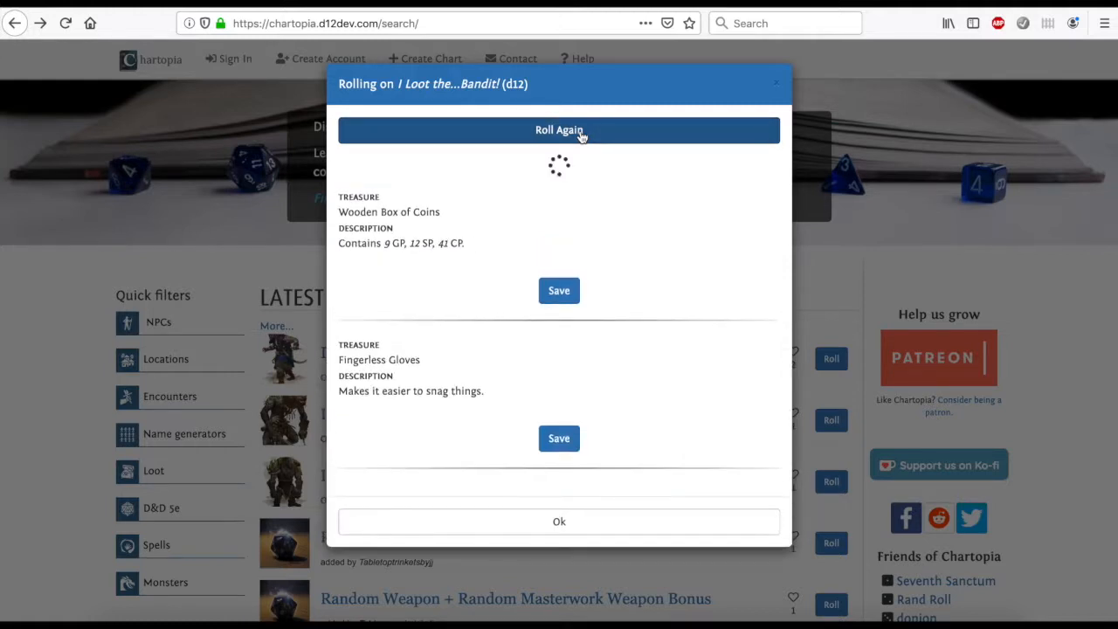
{"action": "left_click", "coordinate": [581, 137]}
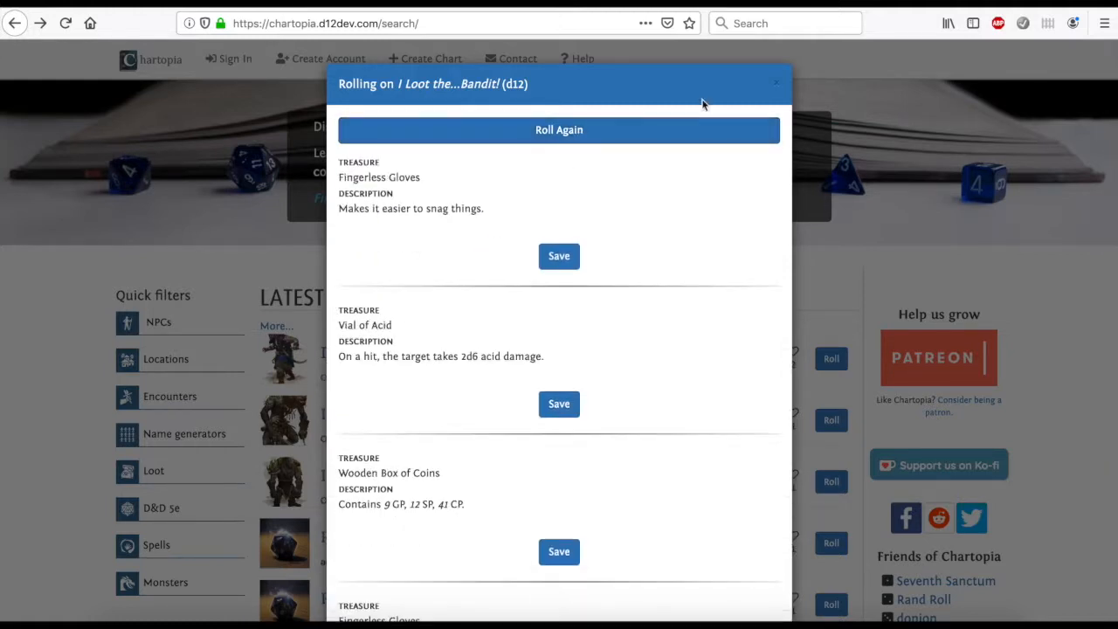
{"action": "left_click", "coordinate": [777, 84]}
Open the "I Loot the...Bandit!" chart and examine its d12 treasure and description entries, including the embedded Resolve and Roll items
{"action": "scroll", "coordinate": [472, 344], "scroll_direction": "down", "scroll_amount": 1}
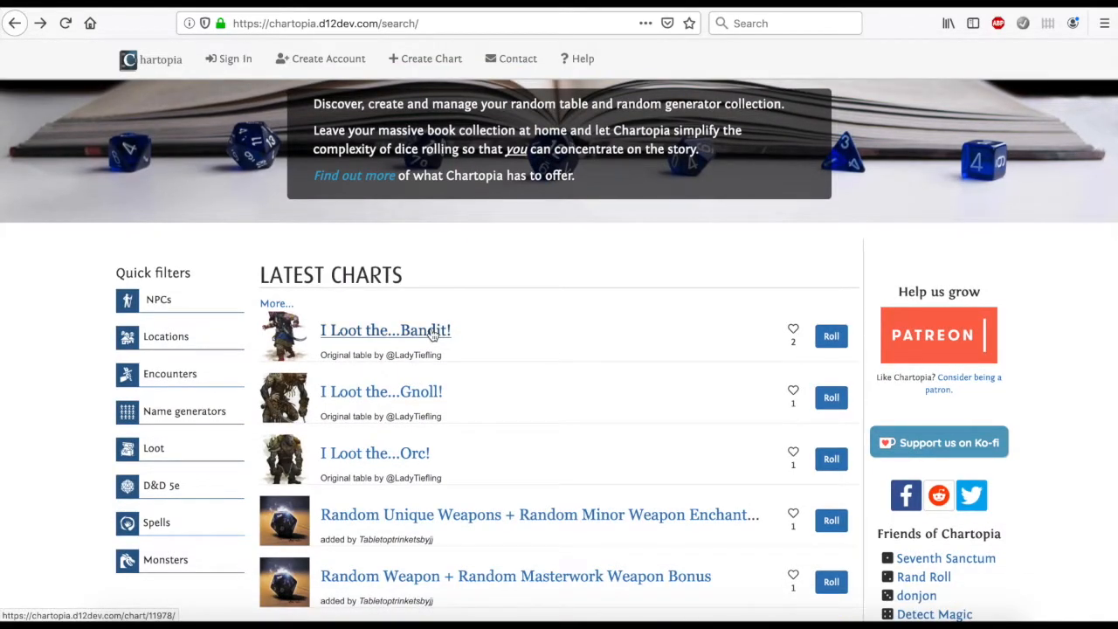
{"action": "left_click", "coordinate": [430, 335]}
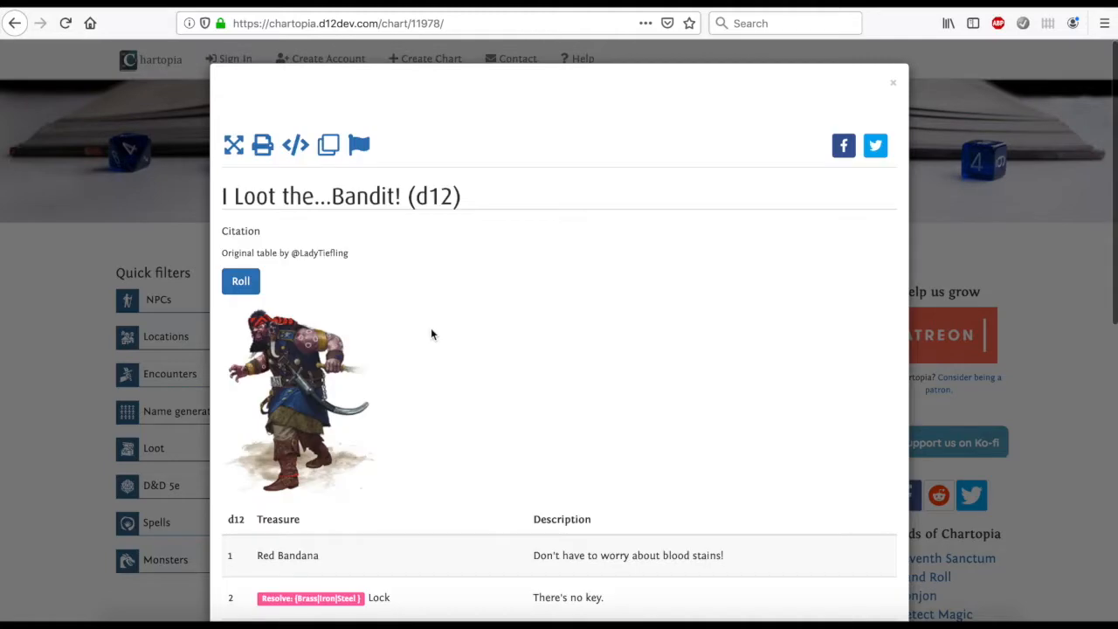
{"action": "scroll", "coordinate": [430, 335], "scroll_direction": "down", "scroll_amount": 5}
{"action": "scroll", "coordinate": [433, 334], "scroll_direction": "down", "scroll_amount": 1}
{"action": "scroll", "coordinate": [433, 334], "scroll_direction": "up", "scroll_amount": 6}
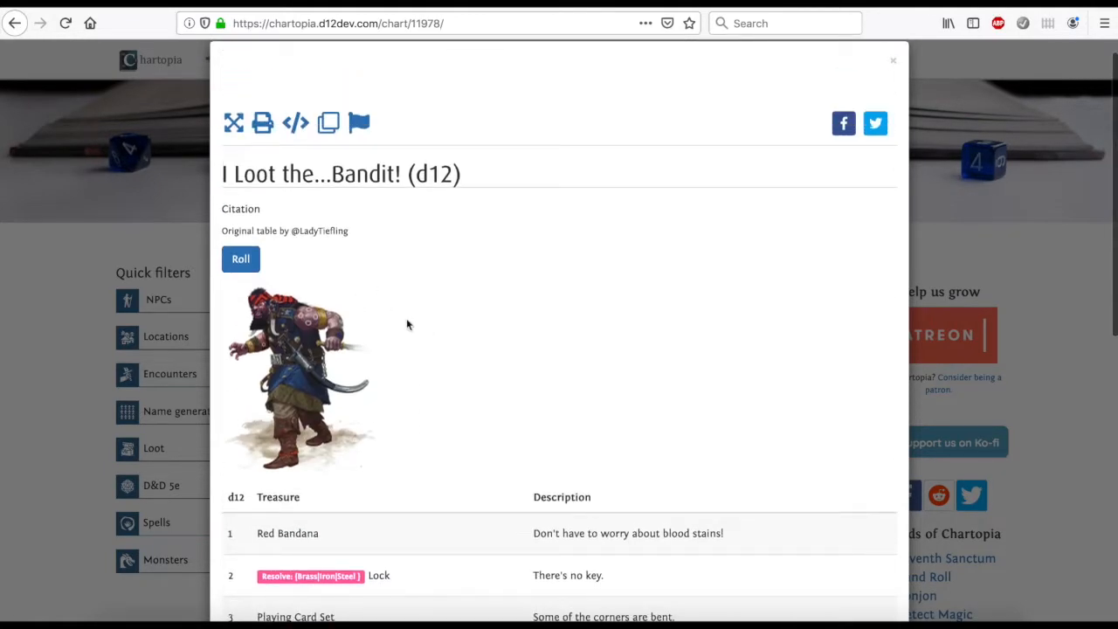
{"action": "scroll", "coordinate": [513, 345], "scroll_direction": "down", "scroll_amount": 1}
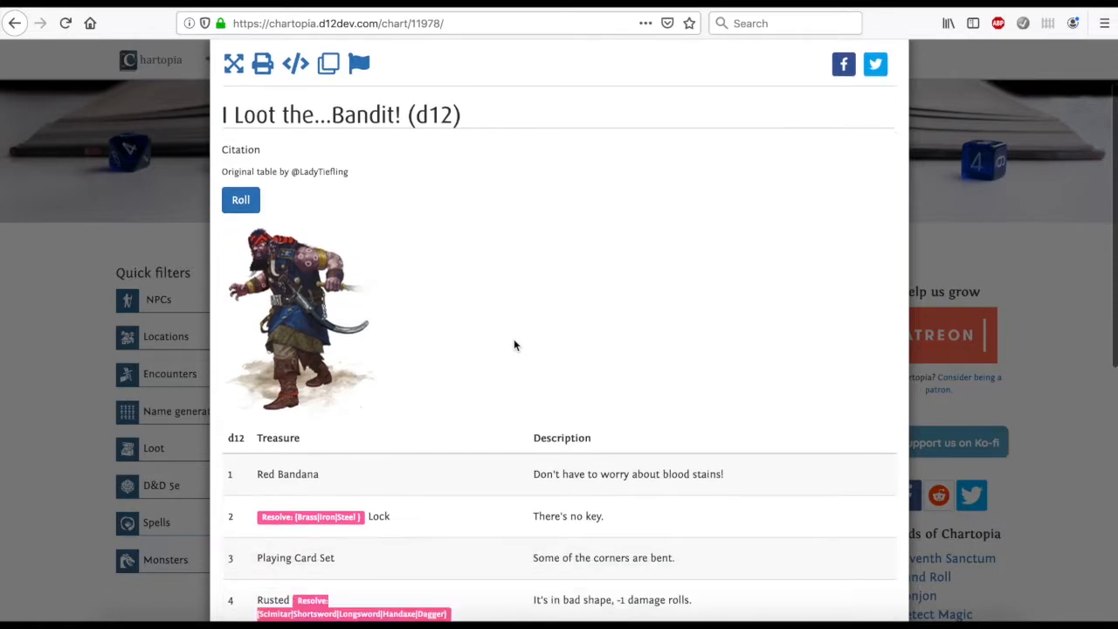
{"action": "scroll", "coordinate": [514, 345], "scroll_direction": "down", "scroll_amount": 2}
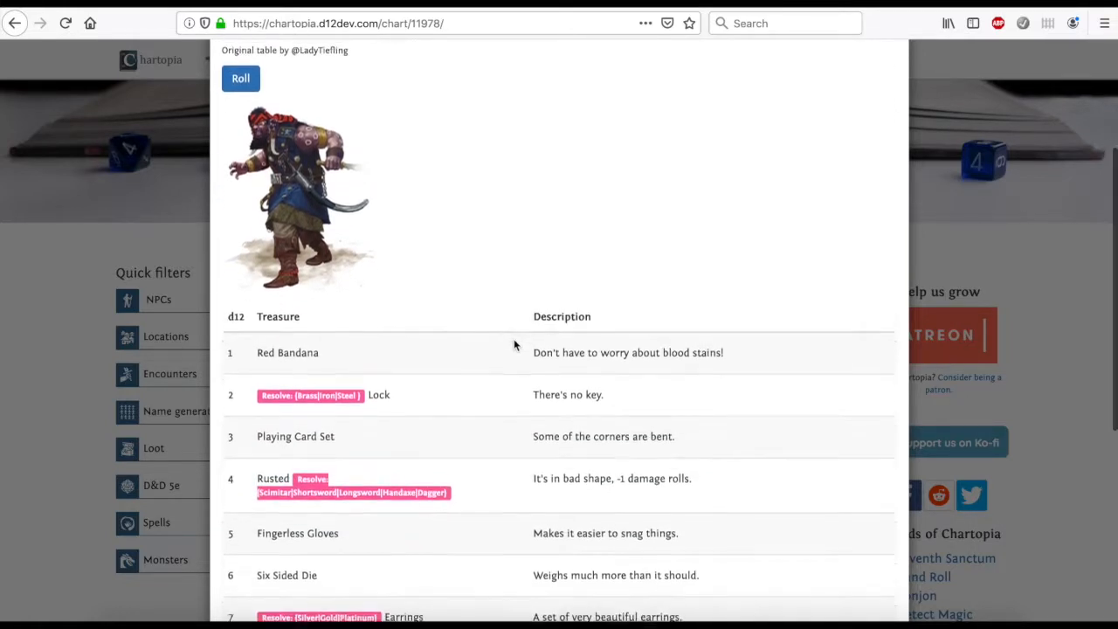
{"action": "scroll", "coordinate": [514, 345], "scroll_direction": "down", "scroll_amount": 1}
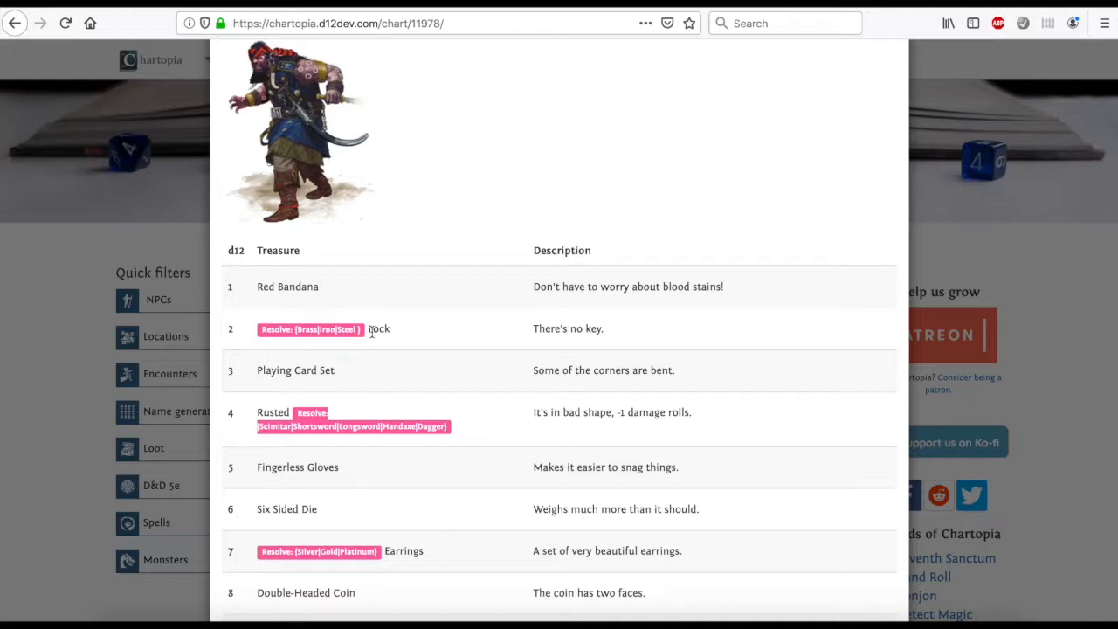
{"action": "scroll", "coordinate": [374, 331], "scroll_direction": "down", "scroll_amount": 5}
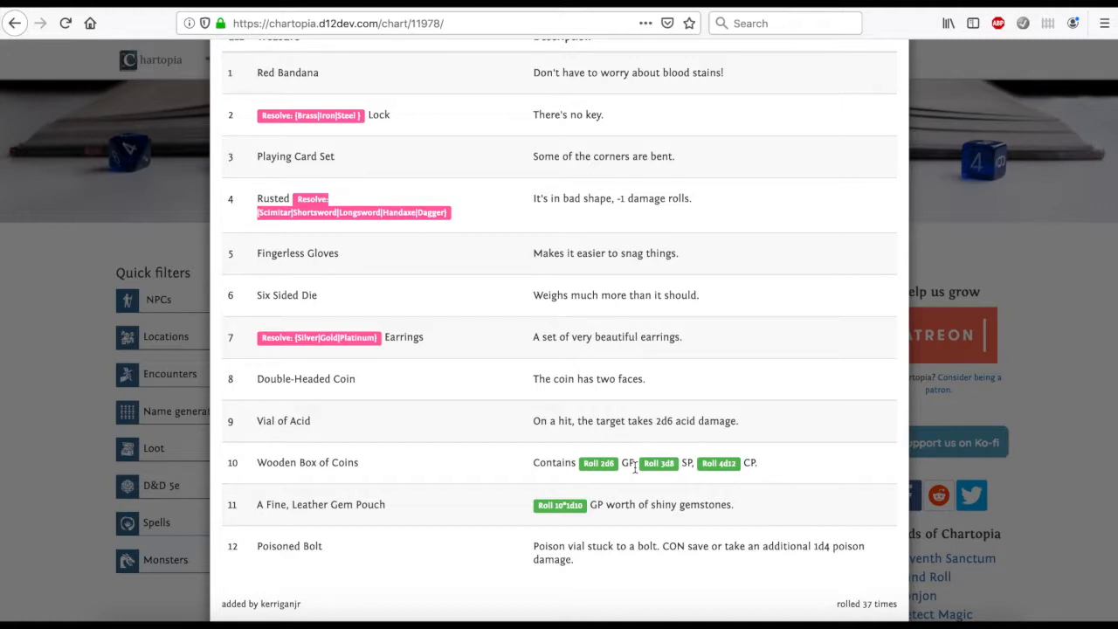
{"action": "scroll", "coordinate": [635, 468], "scroll_direction": "down", "scroll_amount": 1}
{"action": "scroll", "coordinate": [635, 468], "scroll_direction": "up", "scroll_amount": 6}
{"action": "scroll", "coordinate": [634, 467], "scroll_direction": "up", "scroll_amount": 2}
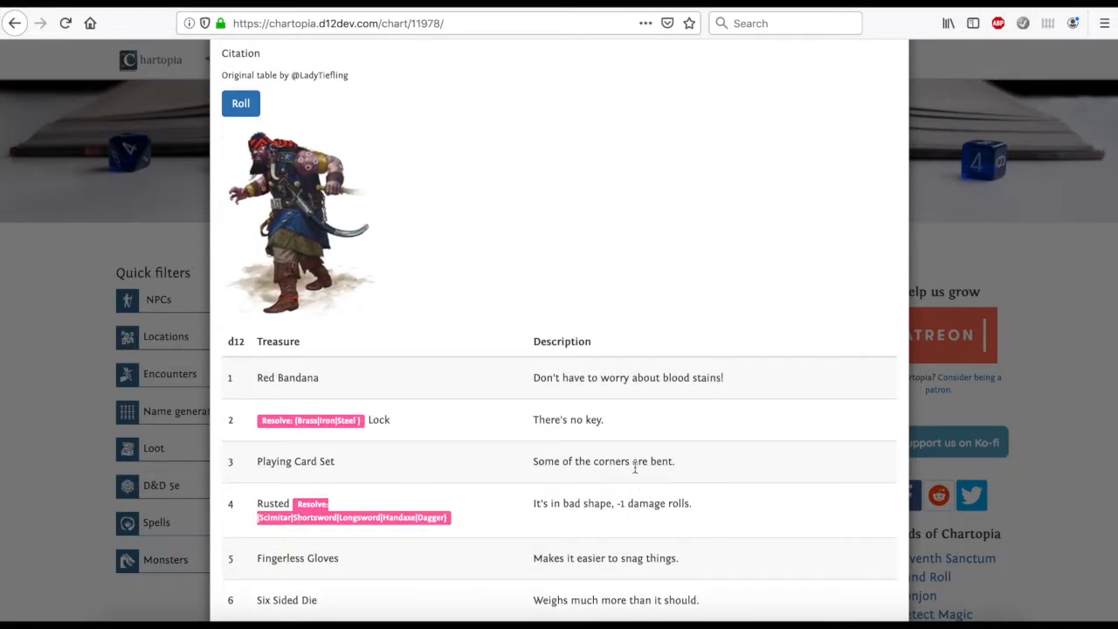
Expand the bandit chart to its own full page, and open its printable version, cancelling the print
{"action": "scroll", "coordinate": [187, 332], "scroll_direction": "up", "scroll_amount": 4}
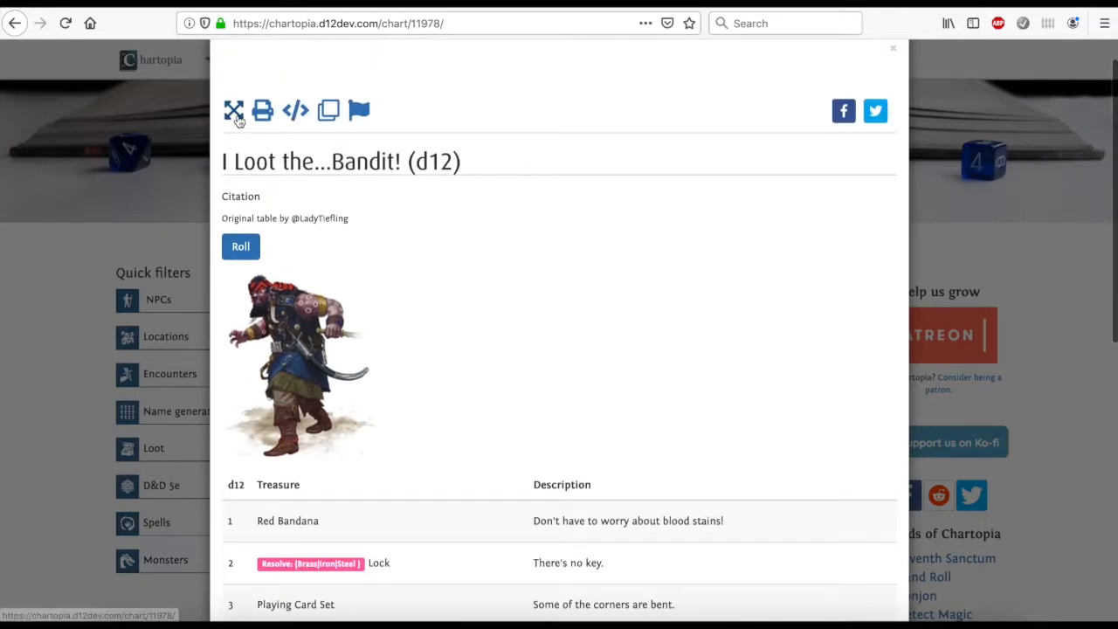
{"action": "left_click", "coordinate": [238, 120]}
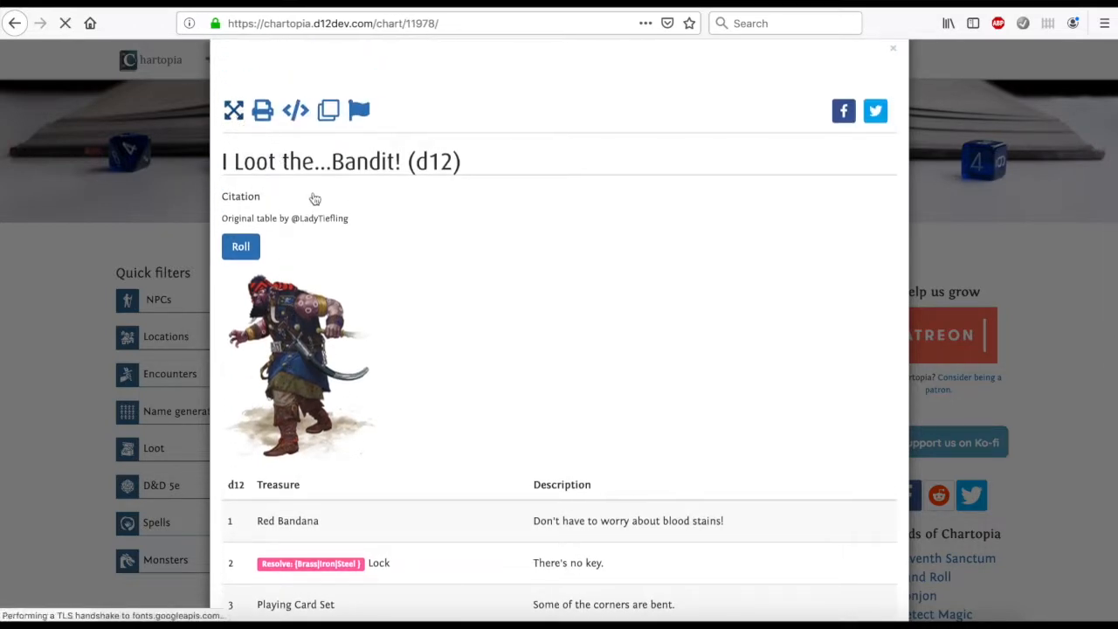
{"action": "scroll", "coordinate": [352, 259], "scroll_direction": "down", "scroll_amount": 7}
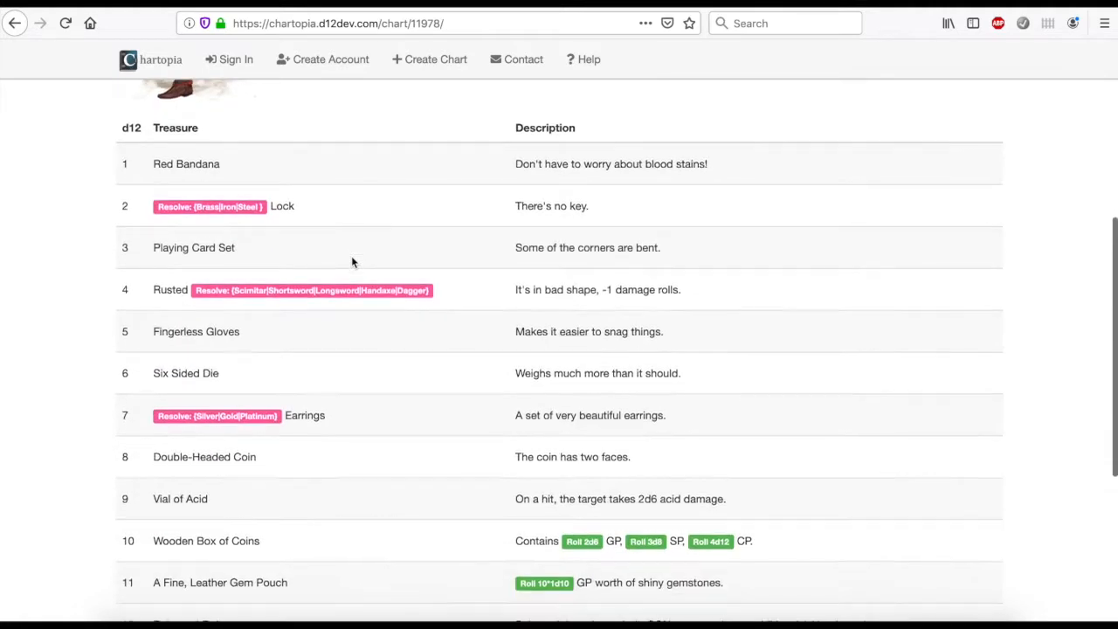
{"action": "scroll", "coordinate": [352, 259], "scroll_direction": "up", "scroll_amount": 7}
{"action": "left_click", "coordinate": [131, 94]}
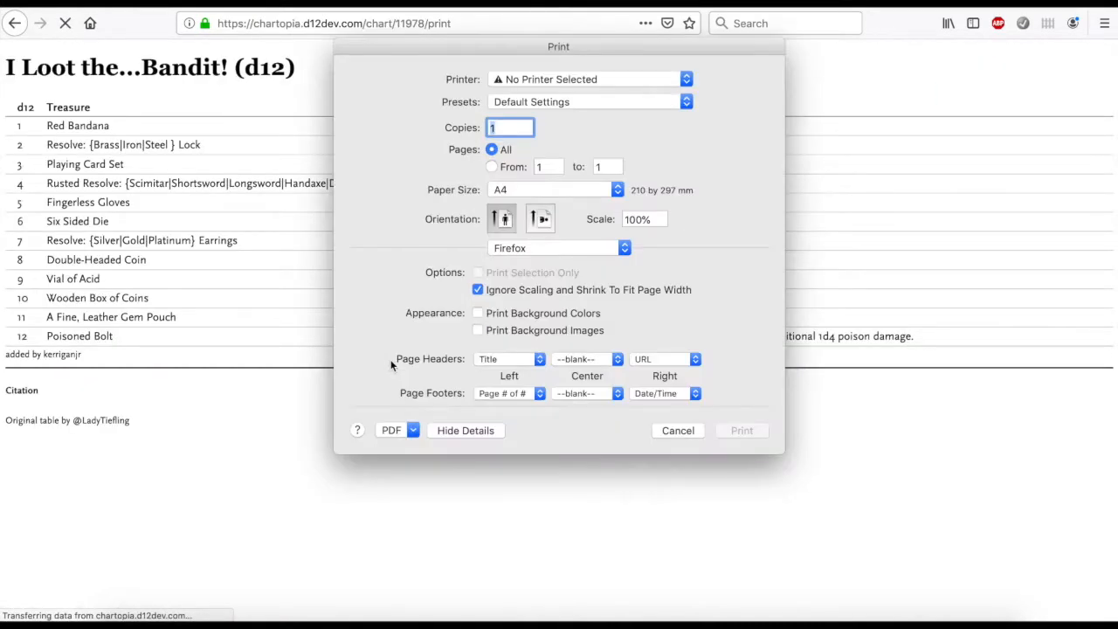
{"action": "left_click", "coordinate": [669, 430]}
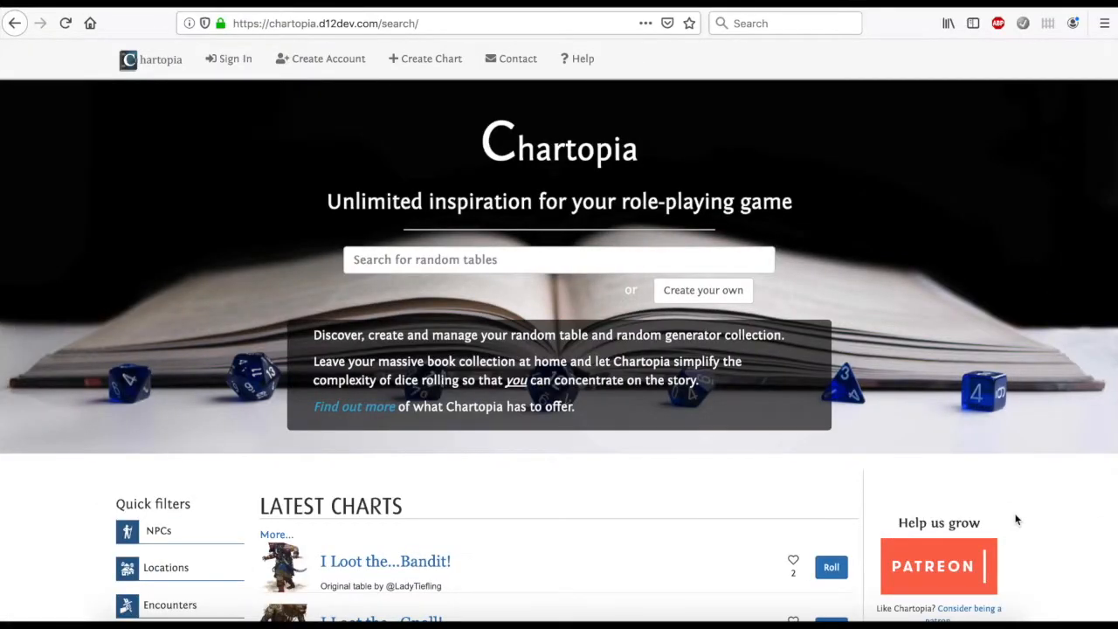
Sign in to the site with the existing Google account
{"action": "left_click", "coordinate": [235, 67]}
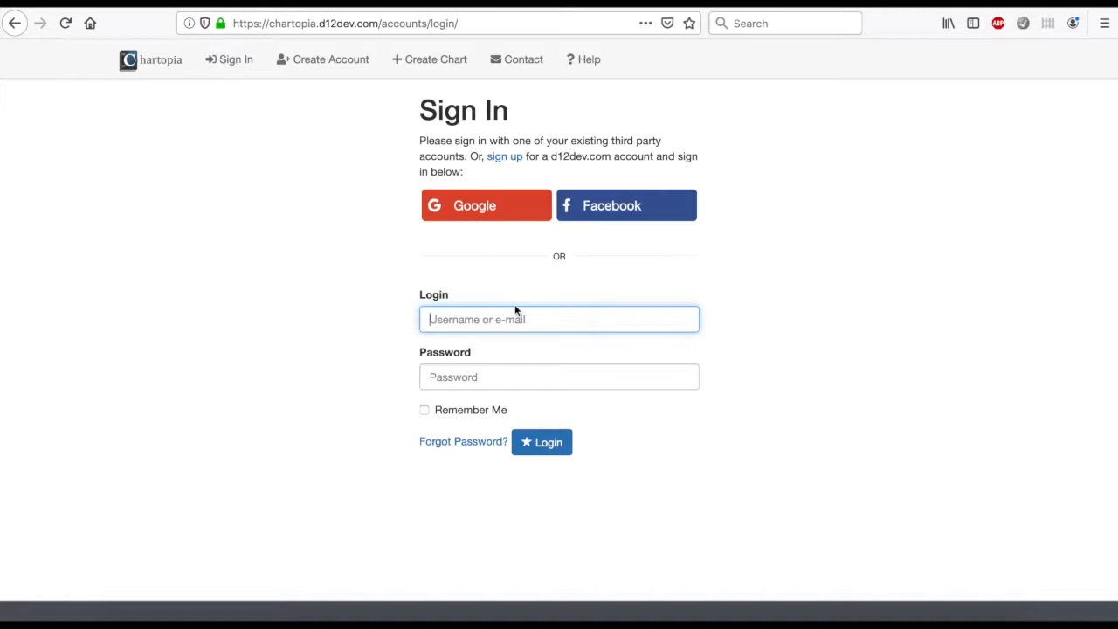
{"action": "left_click", "coordinate": [485, 214]}
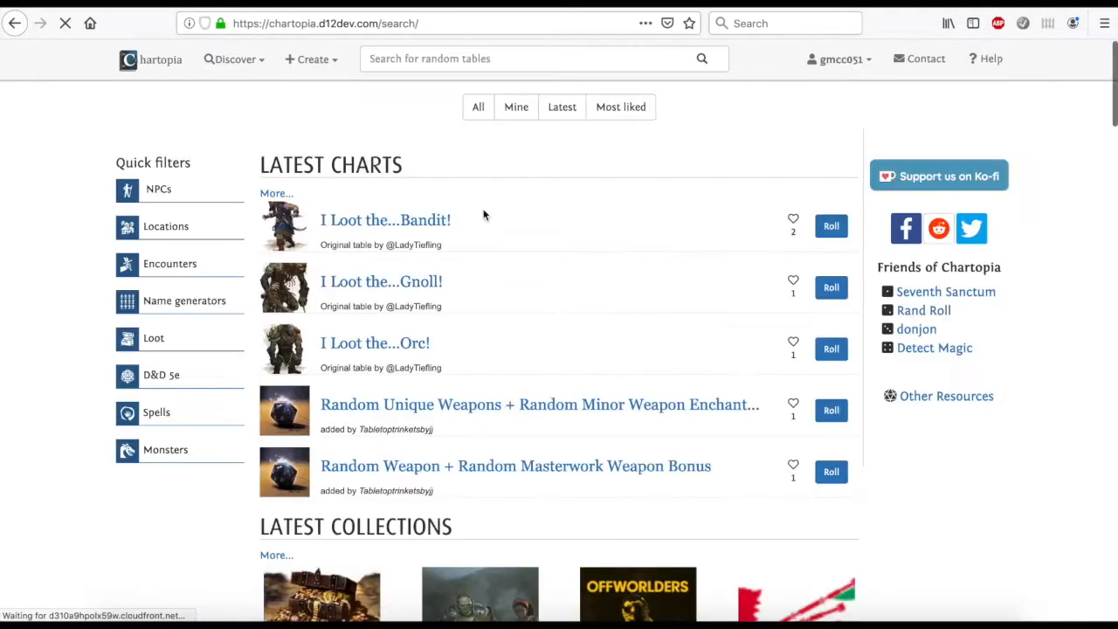
Filter the charts to Latest, search for "star wars" and look over the search results
{"action": "left_click", "coordinate": [548, 120]}
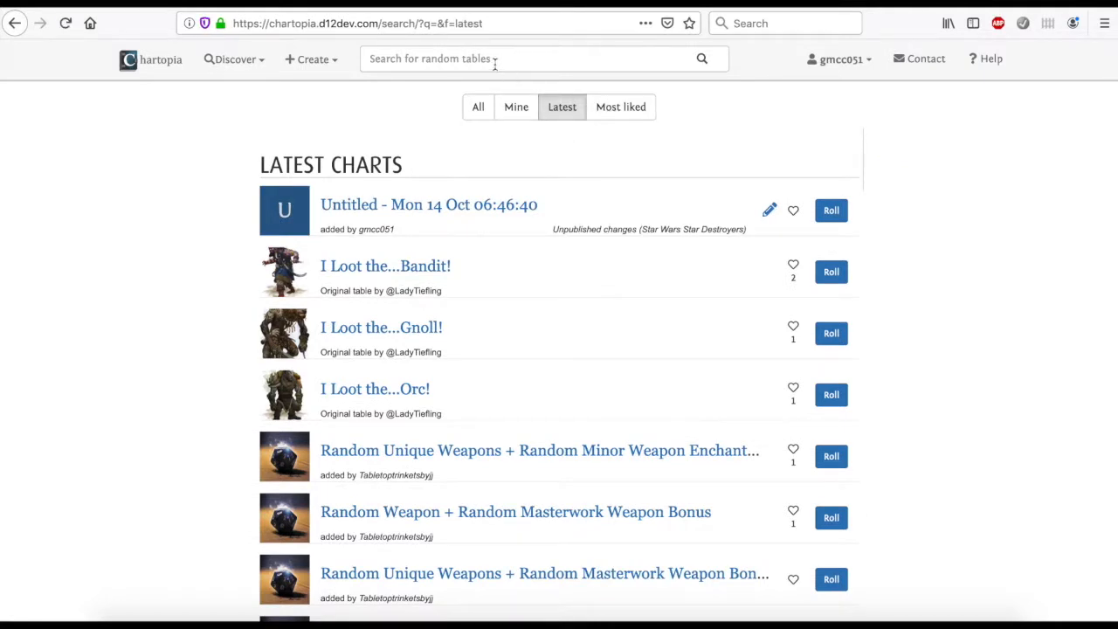
{"action": "type", "text": "star "}
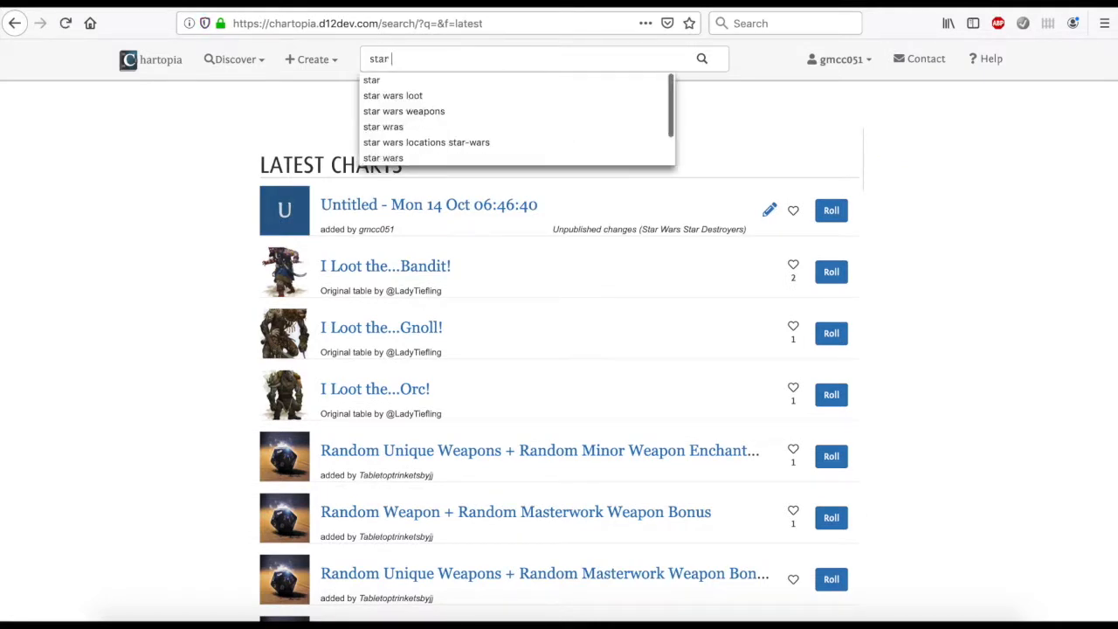
{"action": "type", "text": "wrars"}
{"action": "key", "text": "Return"}
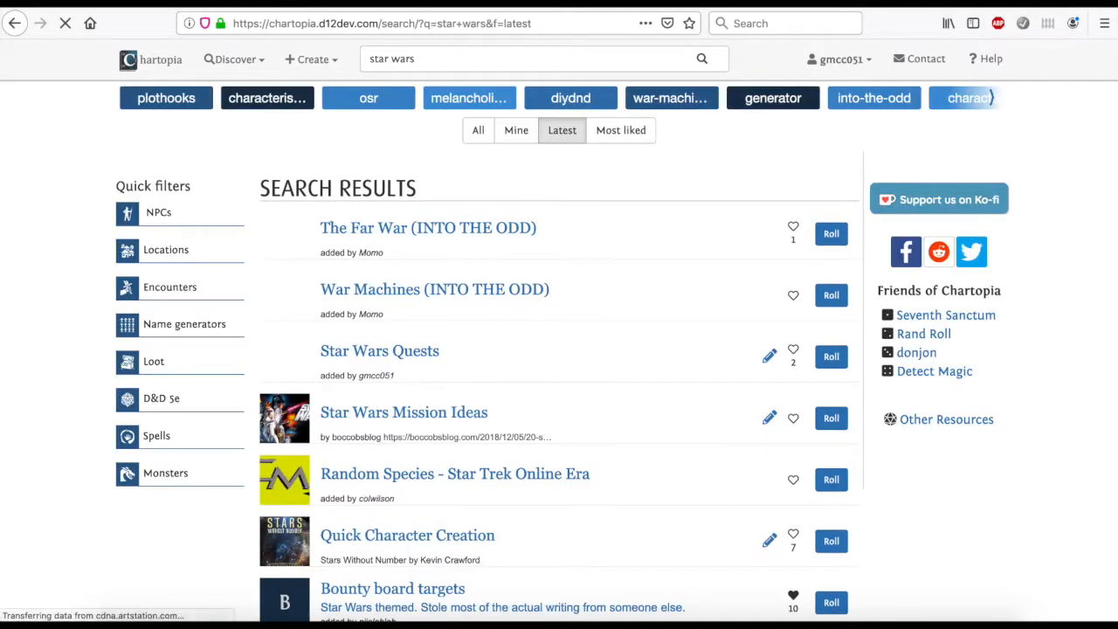
{"action": "scroll", "coordinate": [504, 210], "scroll_direction": "down", "scroll_amount": 1}
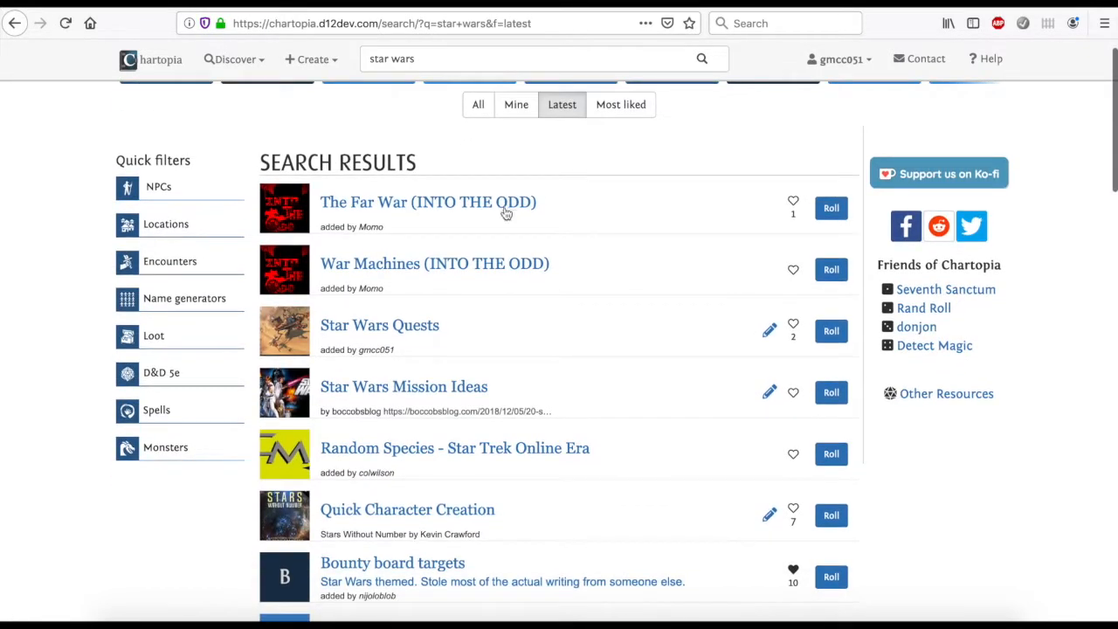
{"action": "scroll", "coordinate": [566, 306], "scroll_direction": "down", "scroll_amount": 2}
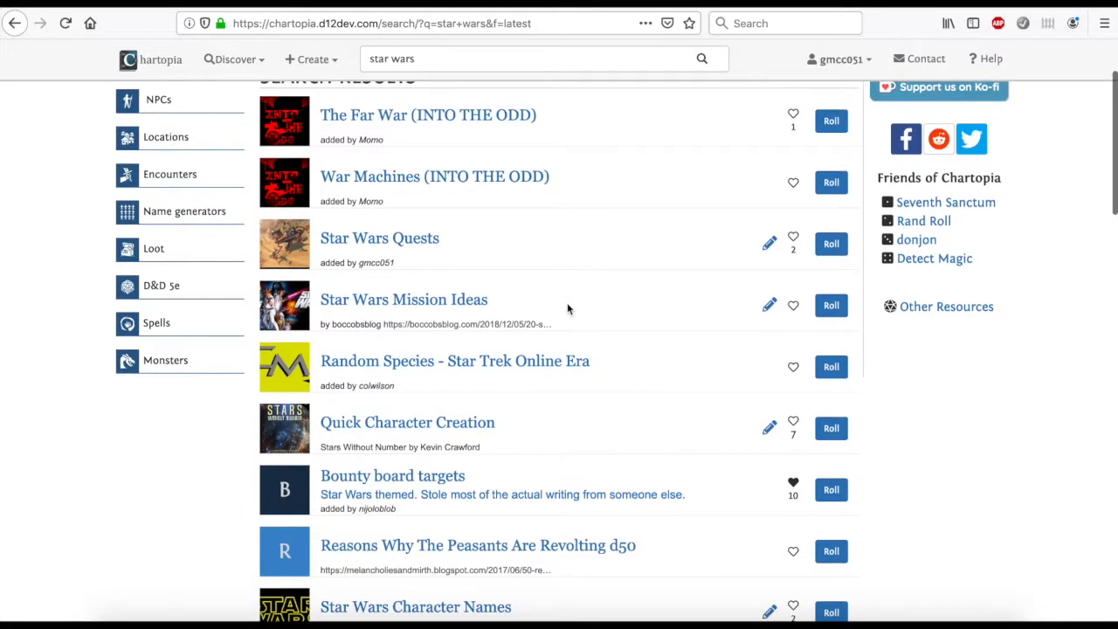
{"action": "scroll", "coordinate": [358, 249], "scroll_direction": "up", "scroll_amount": 3}
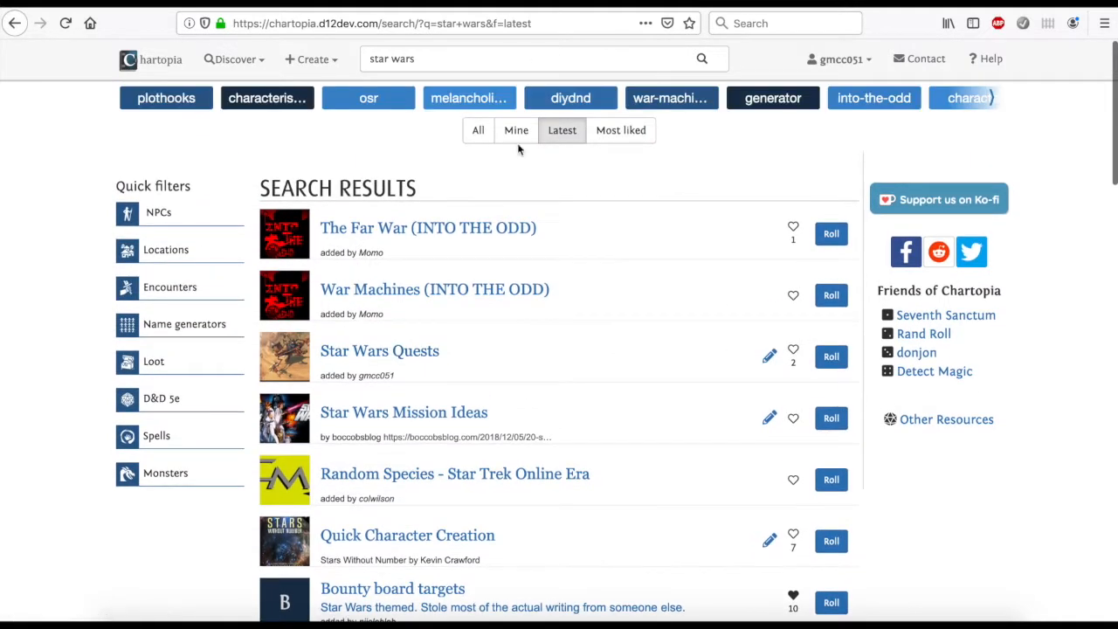
Filter the search results to Most liked, clear the search text and look over the most liked charts overall
{"action": "left_click", "coordinate": [638, 137]}
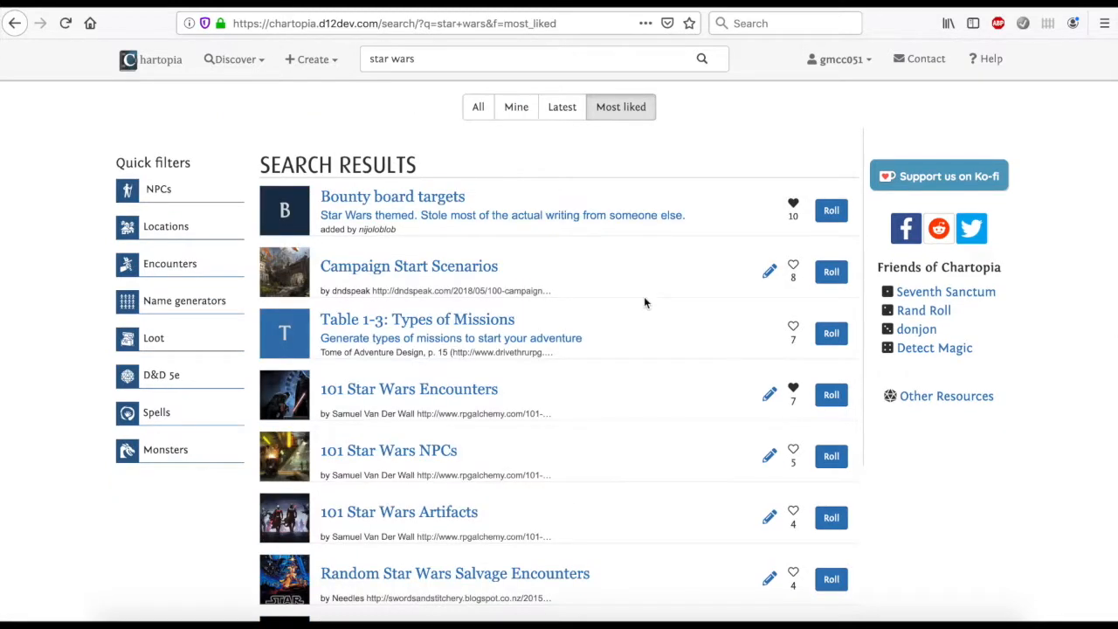
{"action": "triple_click", "coordinate": [452, 65]}
{"action": "key", "text": "BackSpace"}
{"action": "key", "text": "Return"}
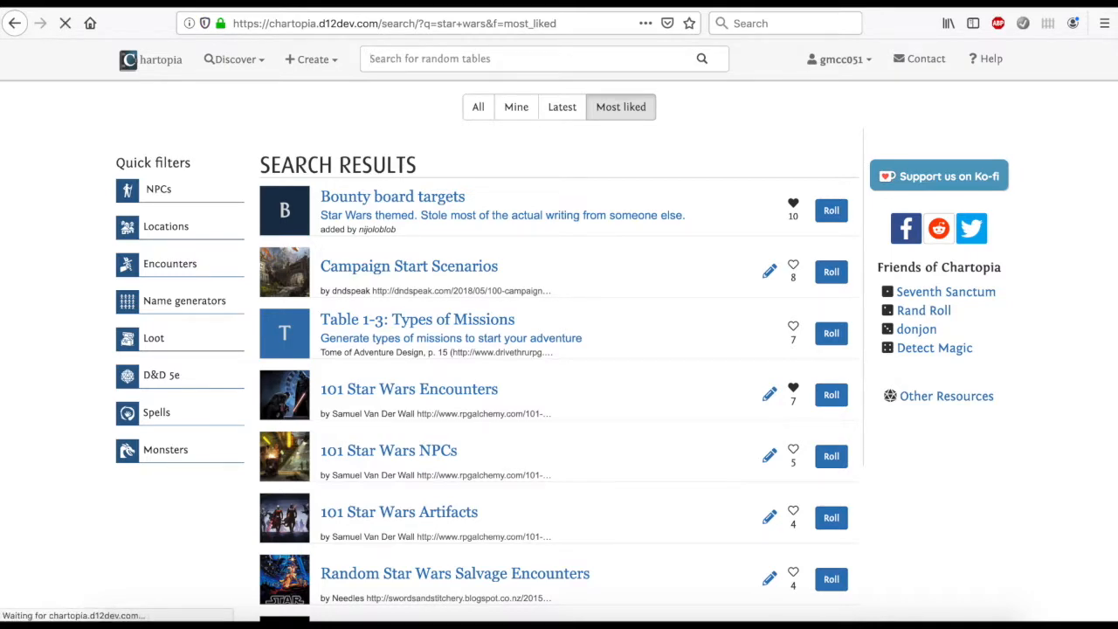
{"action": "scroll", "coordinate": [522, 239], "scroll_direction": "down", "scroll_amount": 1}
{"action": "scroll", "coordinate": [522, 239], "scroll_direction": "up", "scroll_amount": 1}
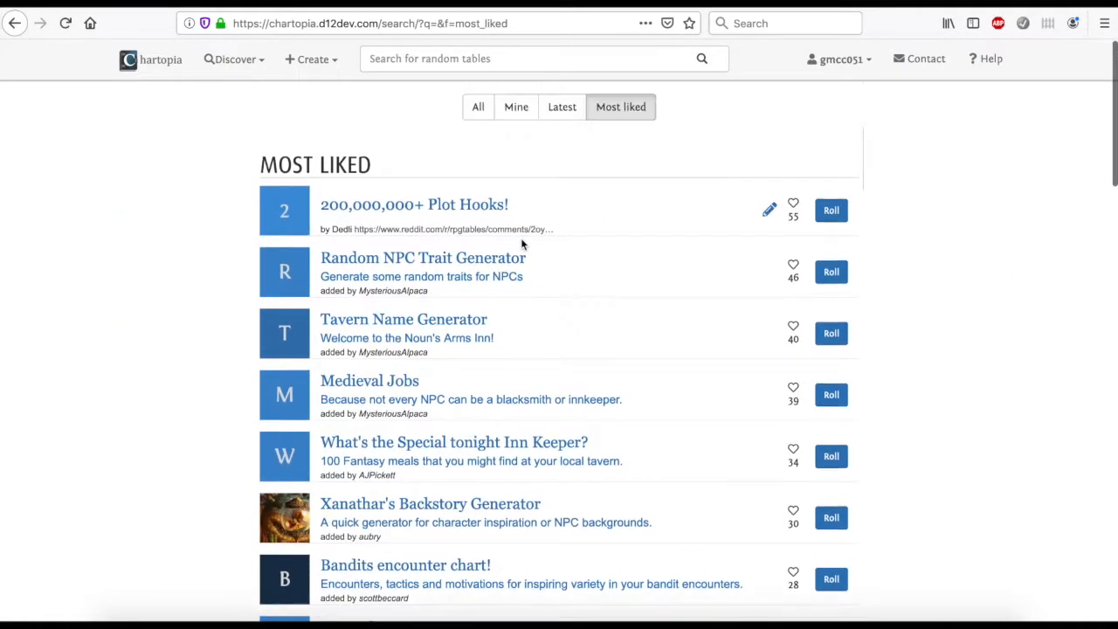
Return to the home page and open the featured collection "Stars Without Number - Revised (Free Edition)"
{"action": "left_click", "coordinate": [179, 65]}
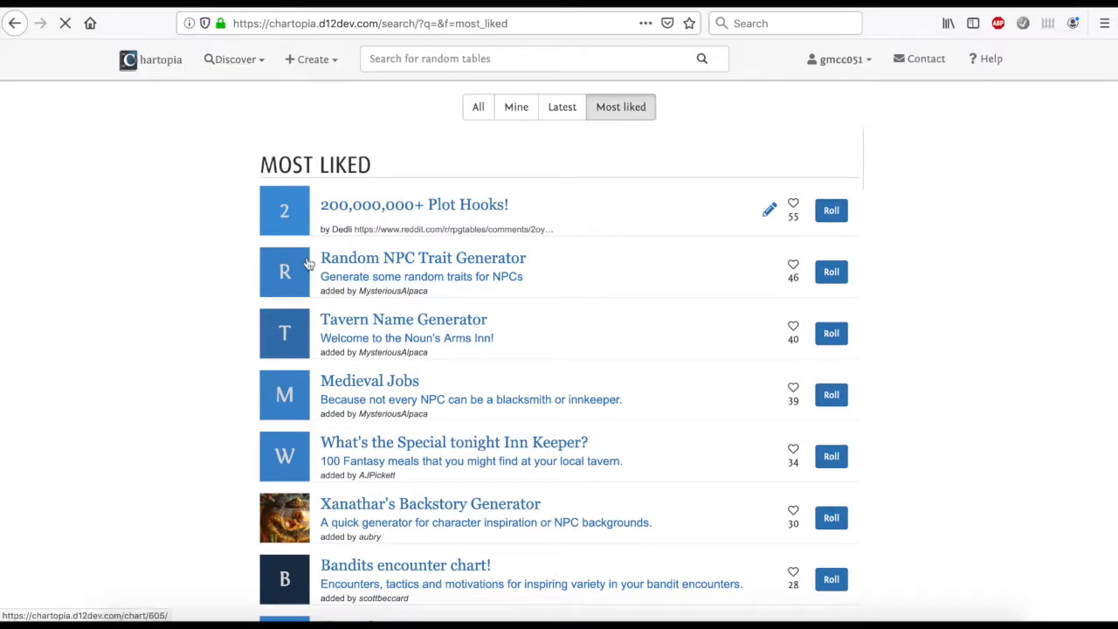
{"action": "scroll", "coordinate": [393, 382], "scroll_direction": "down", "scroll_amount": 4}
{"action": "scroll", "coordinate": [392, 382], "scroll_direction": "down", "scroll_amount": 8}
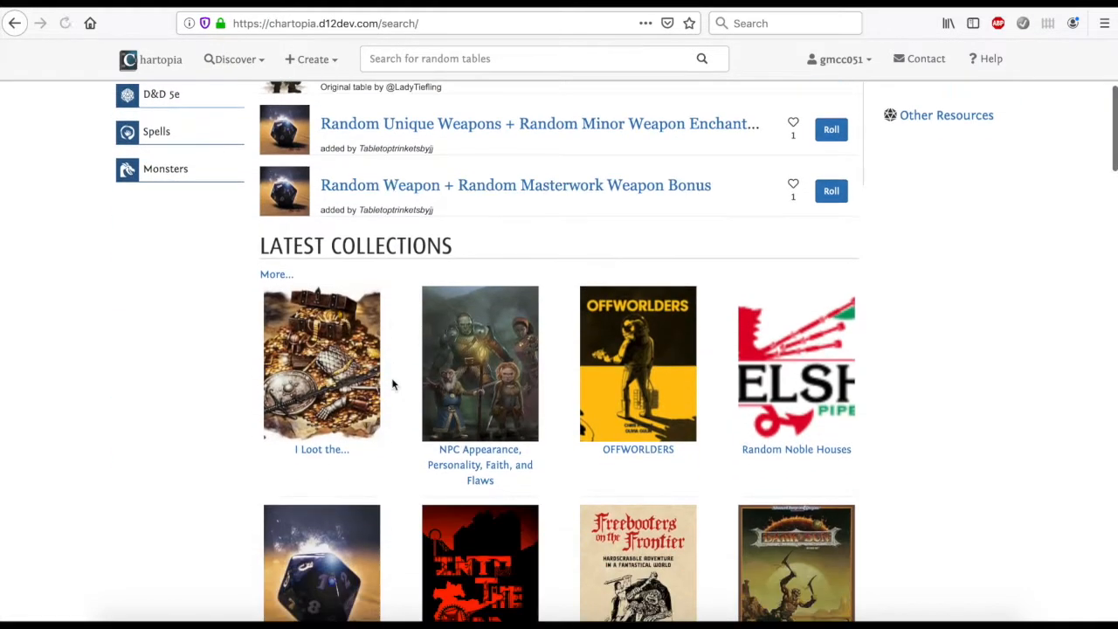
{"action": "scroll", "coordinate": [392, 382], "scroll_direction": "down", "scroll_amount": 3}
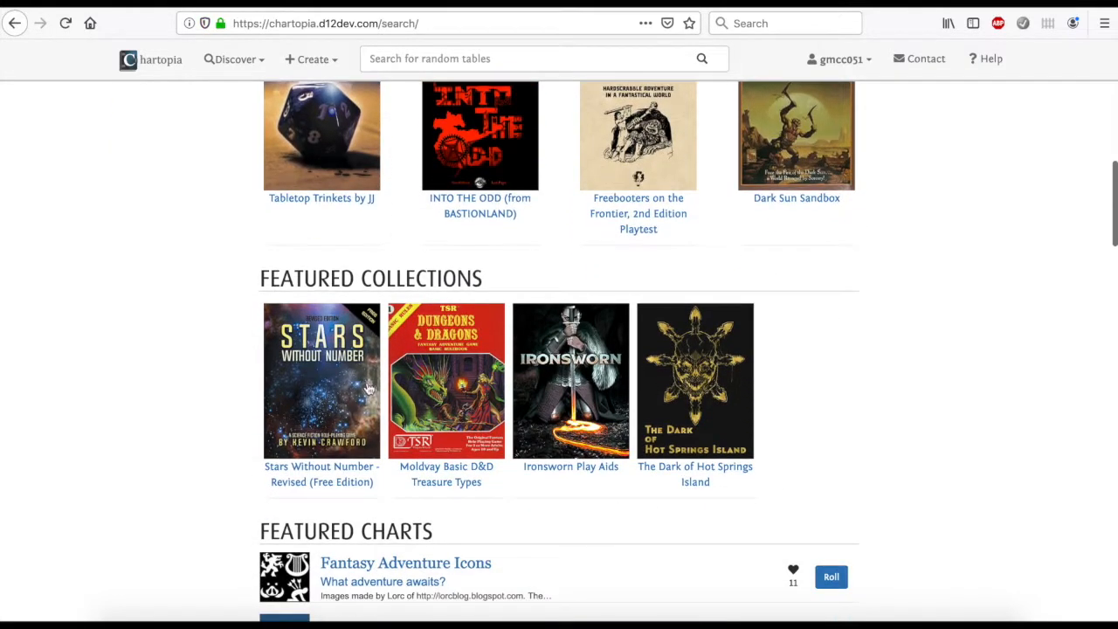
{"action": "left_click", "coordinate": [343, 384]}
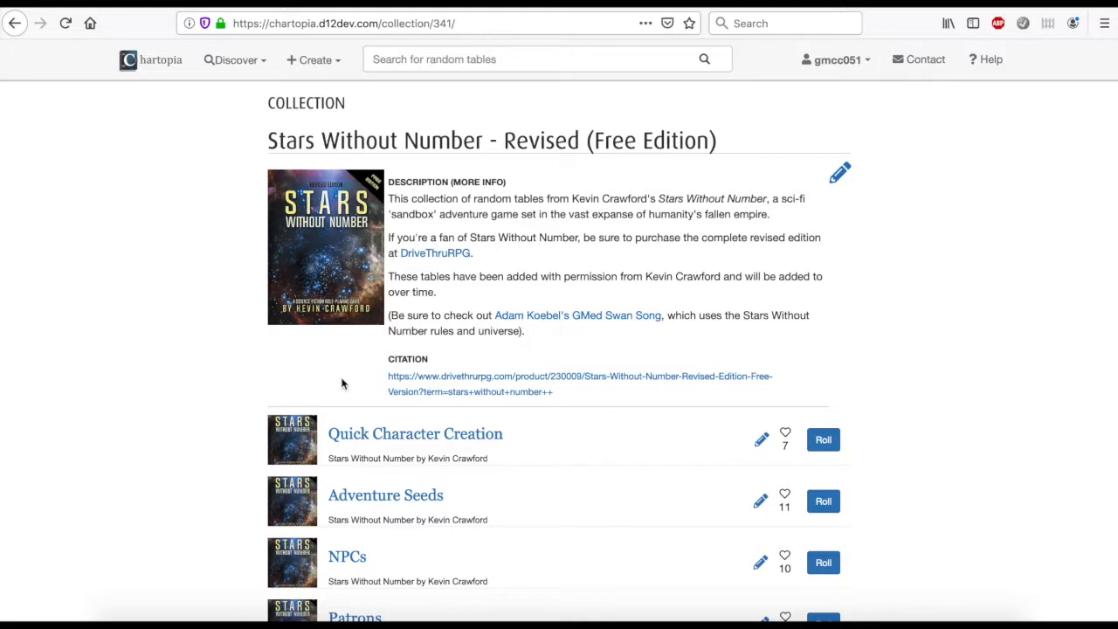
Check which items can be created, and examine the Stars Without Number collection's description, citation and list of charts
{"action": "left_click", "coordinate": [316, 61]}
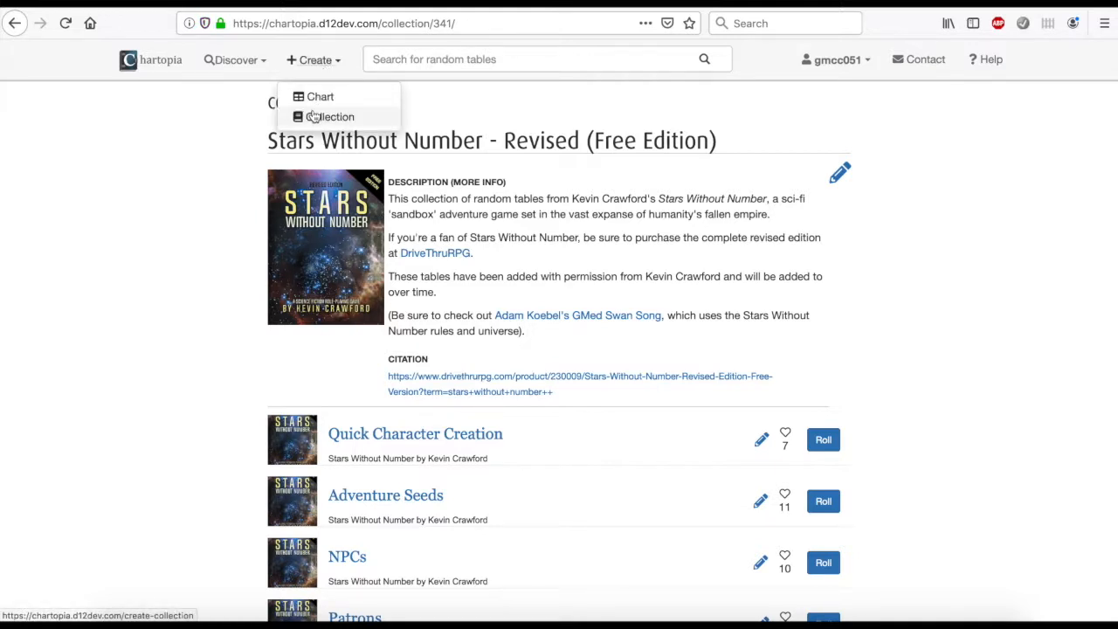
{"action": "left_click", "coordinate": [210, 271]}
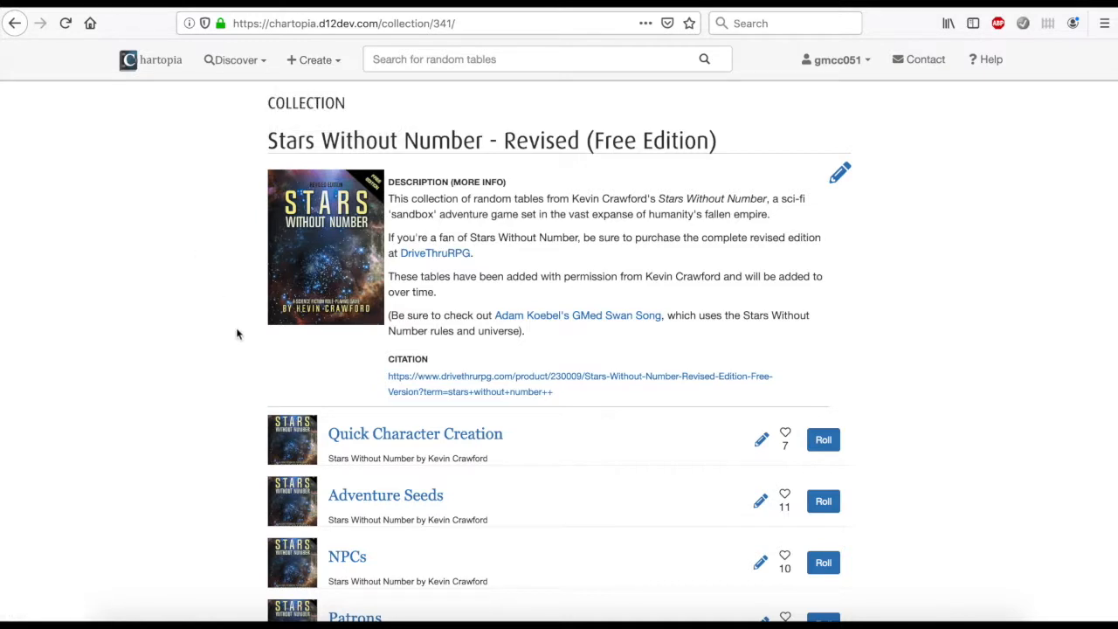
{"action": "scroll", "coordinate": [237, 334], "scroll_direction": "down", "scroll_amount": 2}
{"action": "scroll", "coordinate": [236, 334], "scroll_direction": "down", "scroll_amount": 1}
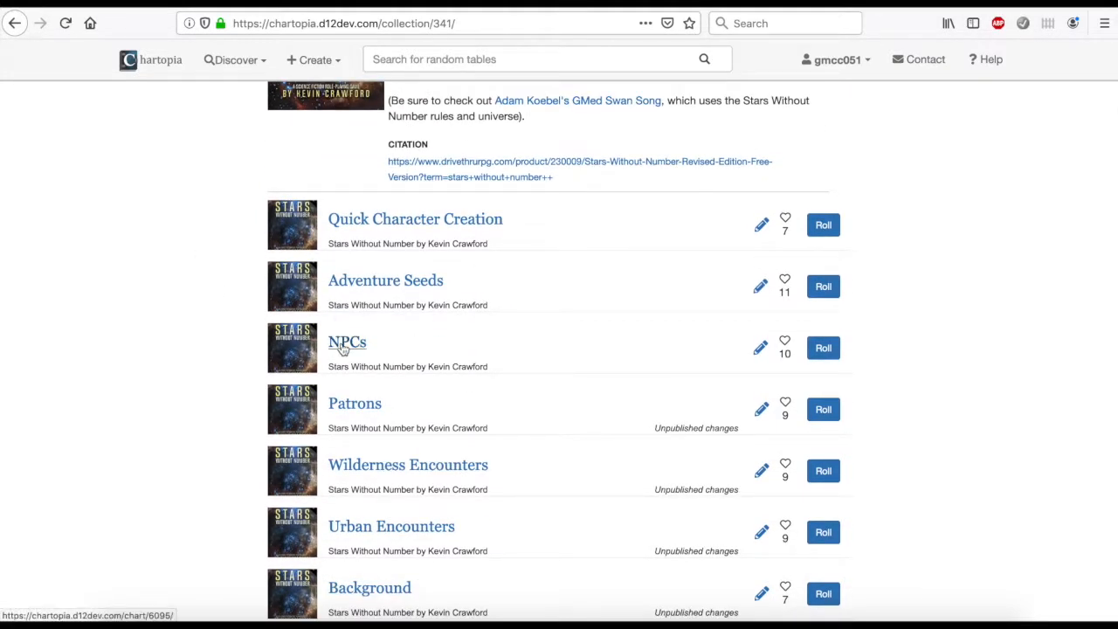
{"action": "scroll", "coordinate": [677, 303], "scroll_direction": "up", "scroll_amount": 4}
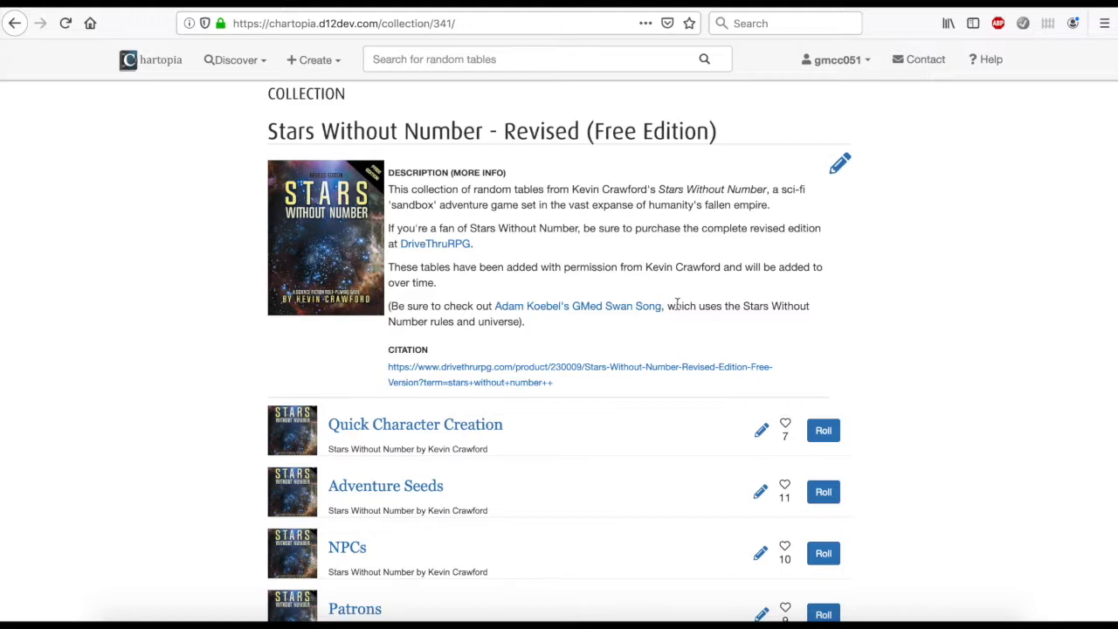
{"action": "scroll", "coordinate": [677, 304], "scroll_direction": "down", "scroll_amount": 1}
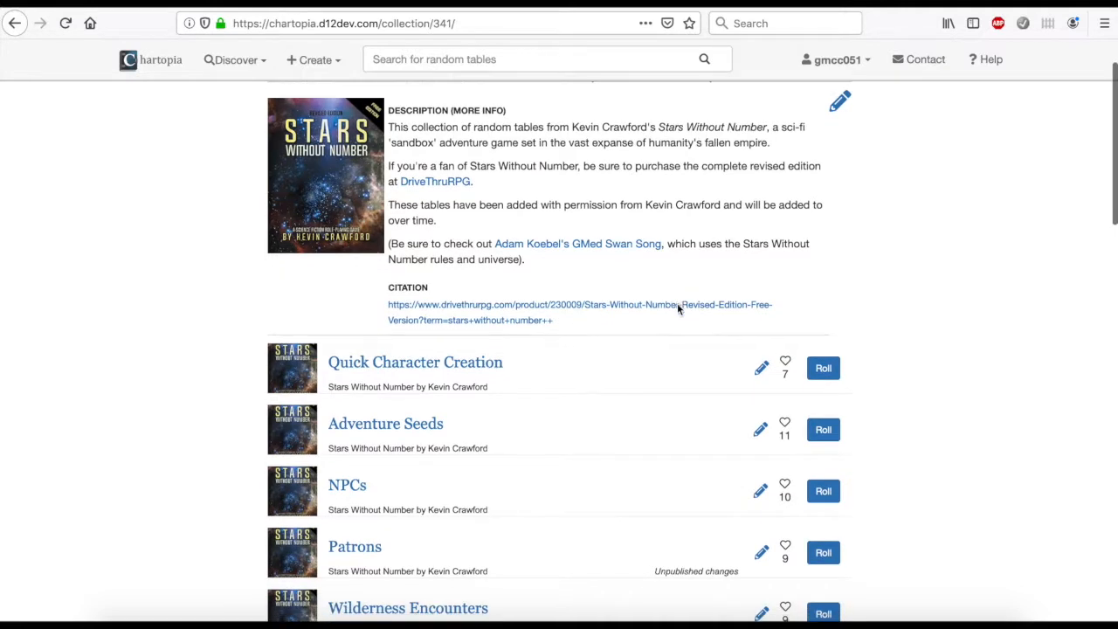
{"action": "scroll", "coordinate": [679, 310], "scroll_direction": "down", "scroll_amount": 1}
{"action": "scroll", "coordinate": [679, 310], "scroll_direction": "down", "scroll_amount": 1}
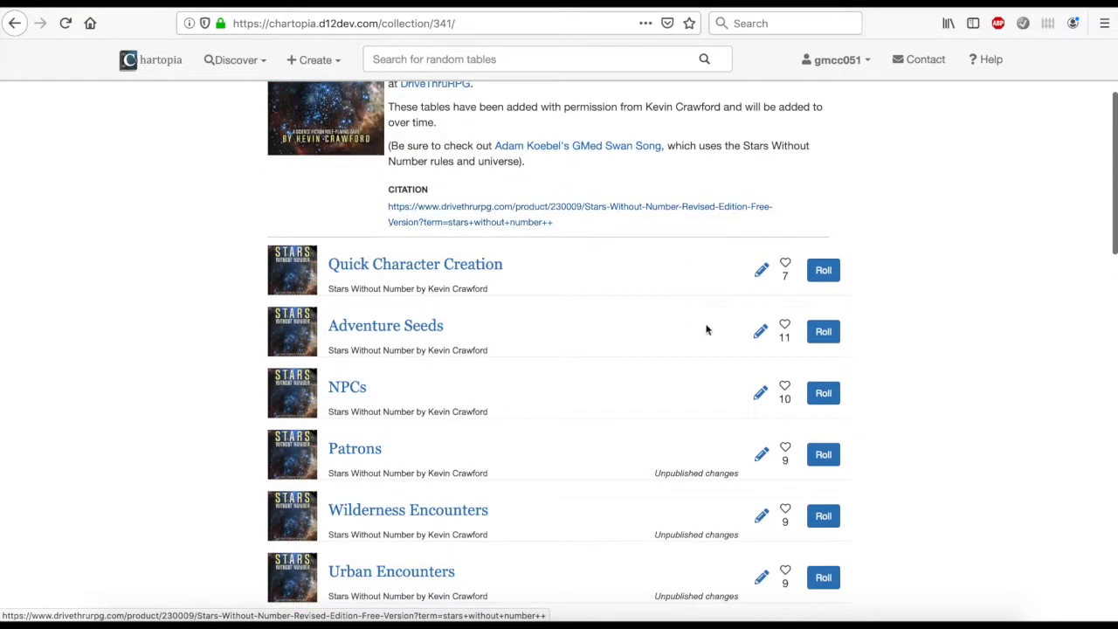
Roll three times on the collection's NPCs chart, save the last result and close the roll results
{"action": "left_click", "coordinate": [821, 394]}
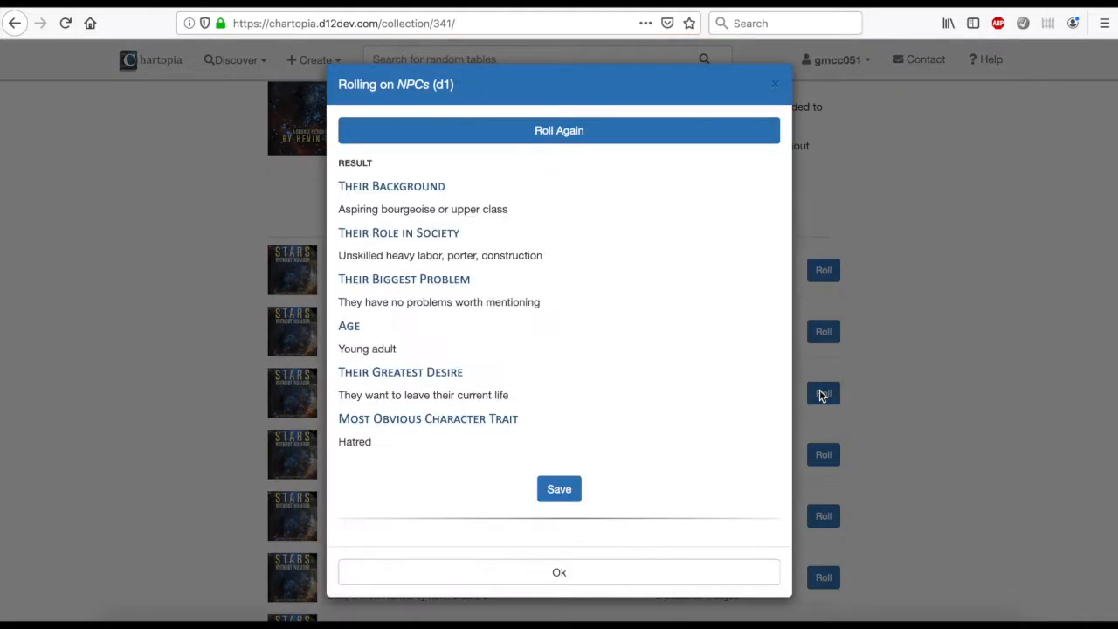
{"action": "left_click", "coordinate": [559, 140]}
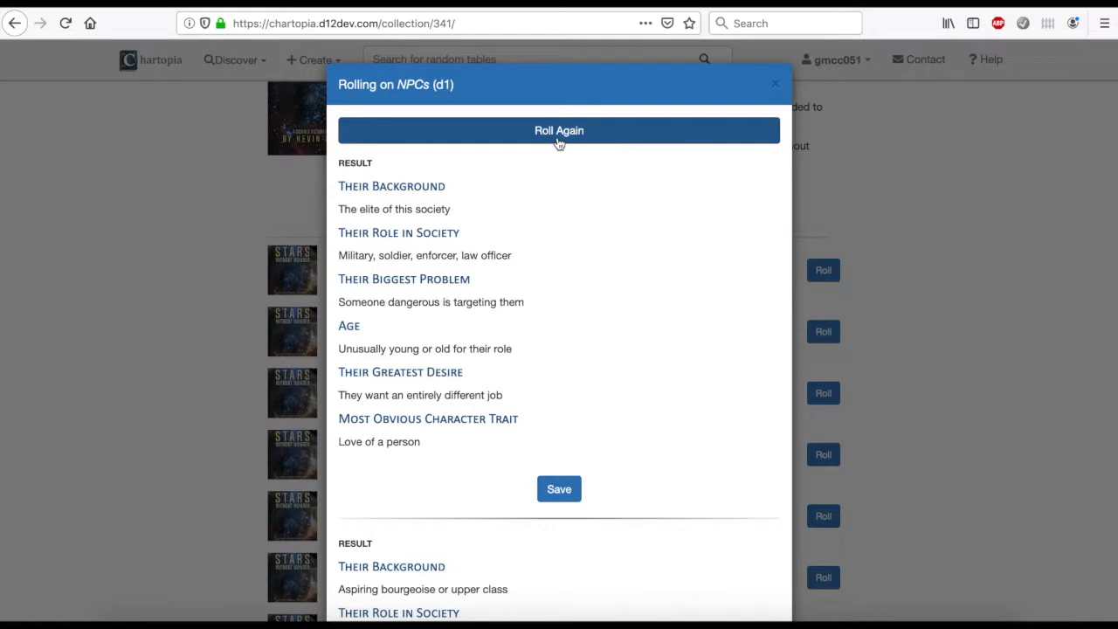
{"action": "left_click", "coordinate": [559, 131]}
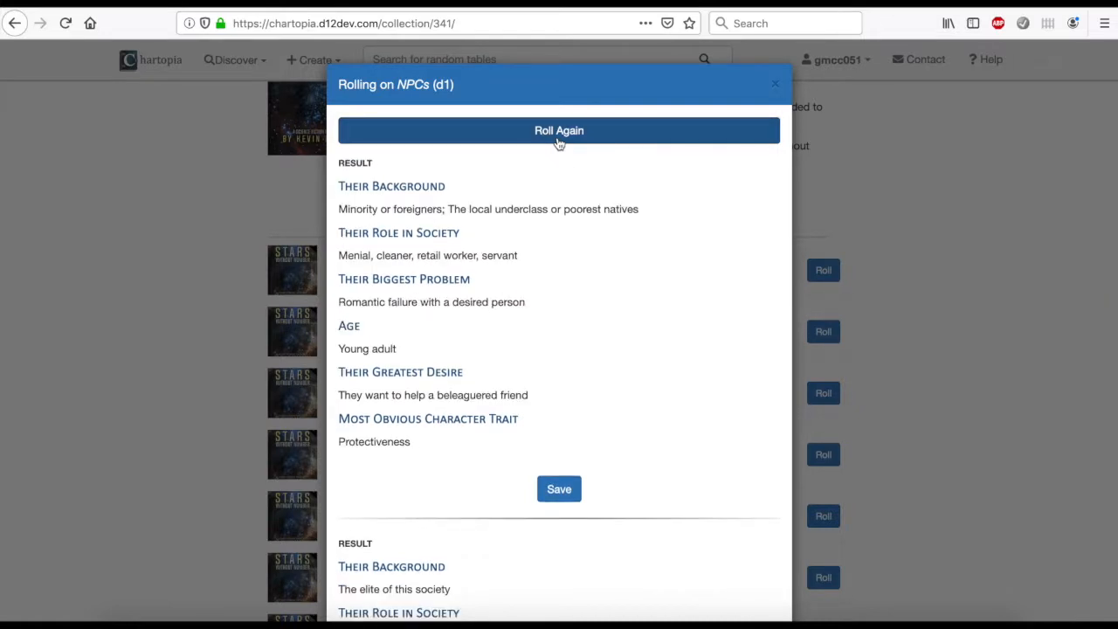
{"action": "left_click", "coordinate": [561, 490]}
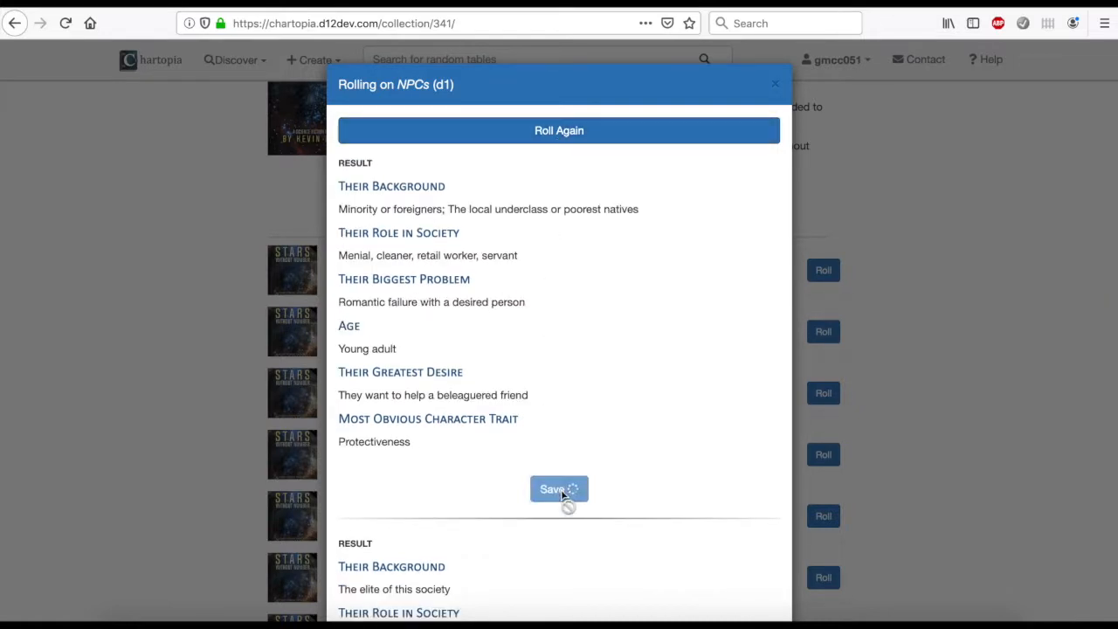
{"action": "left_click", "coordinate": [249, 217]}
{"action": "scroll", "coordinate": [249, 218], "scroll_direction": "up", "scroll_amount": 3}
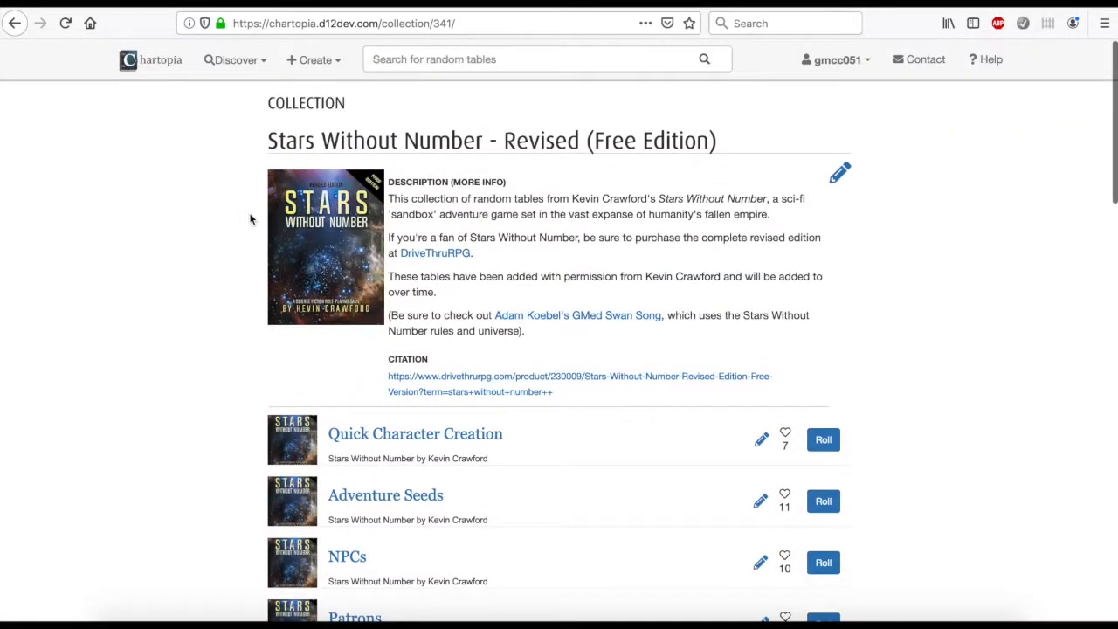
Open the account's Saved Rolls and bring up the notes editor for the NPCs roll, cancelling without adding a note
{"action": "left_click", "coordinate": [834, 60]}
{"action": "left_click", "coordinate": [808, 193]}
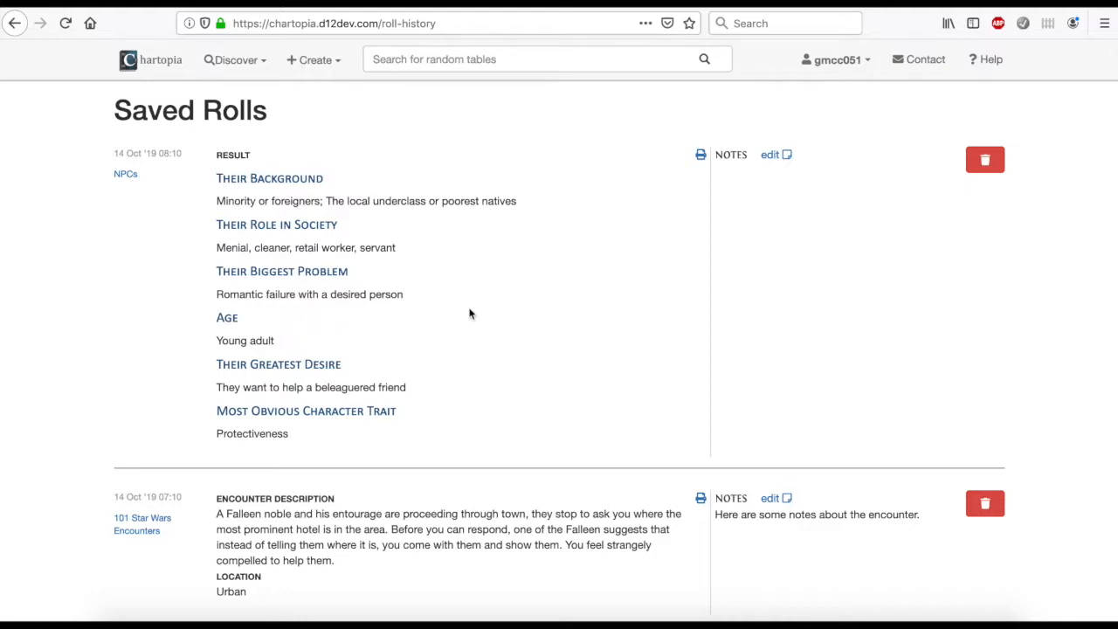
{"action": "left_click", "coordinate": [768, 154]}
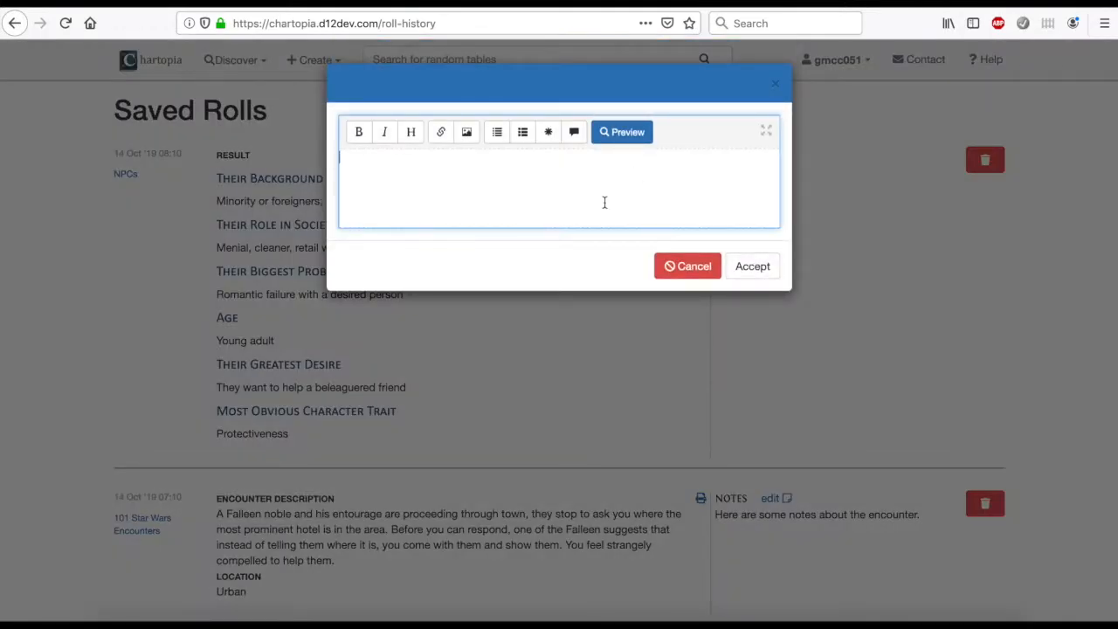
{"action": "left_click", "coordinate": [690, 266]}
View the printable version of the saved NPCs roll, cancel the print and return to Saved Rolls
{"action": "left_click", "coordinate": [700, 162]}
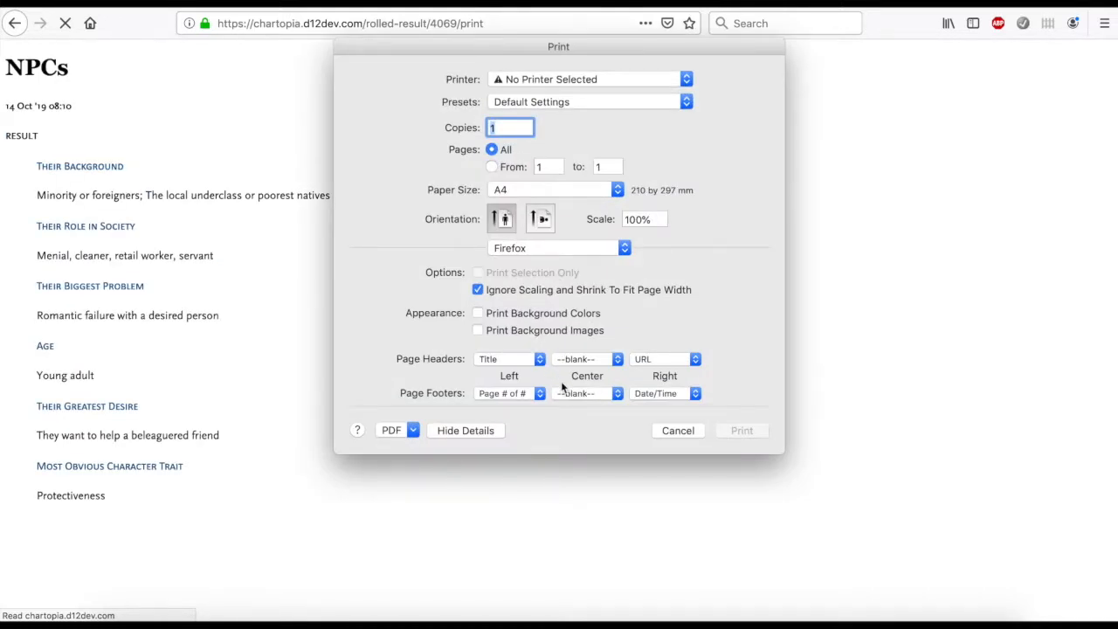
{"action": "left_click", "coordinate": [678, 431]}
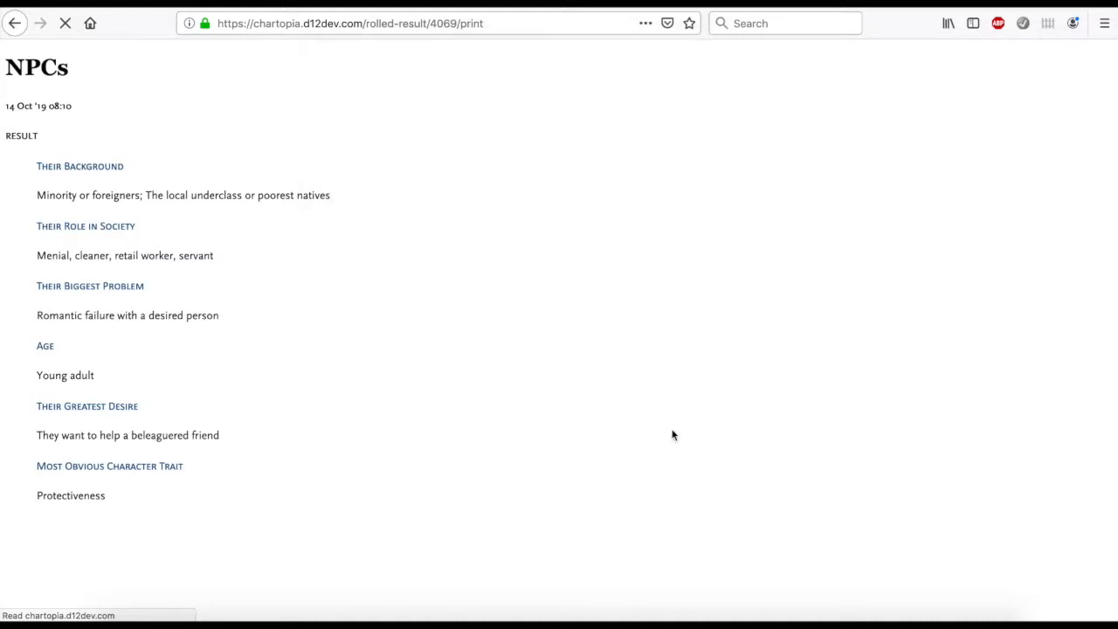
{"action": "left_click", "coordinate": [19, 27]}
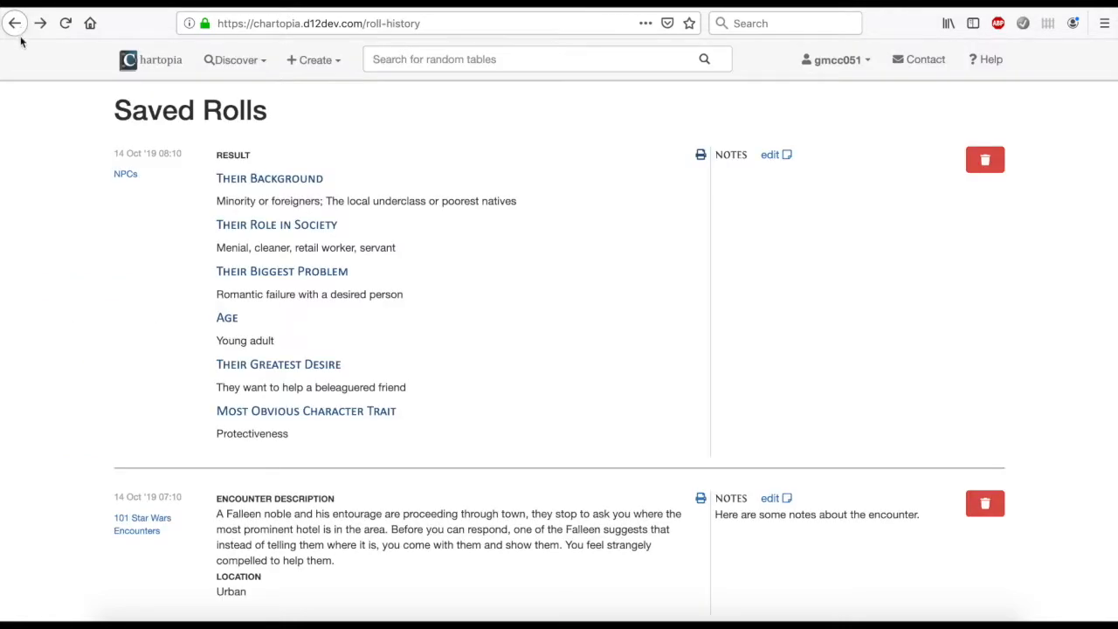
Return to the home page, open the account's Folders page and view the Liked charts and scifi folders
{"action": "left_click", "coordinate": [146, 67]}
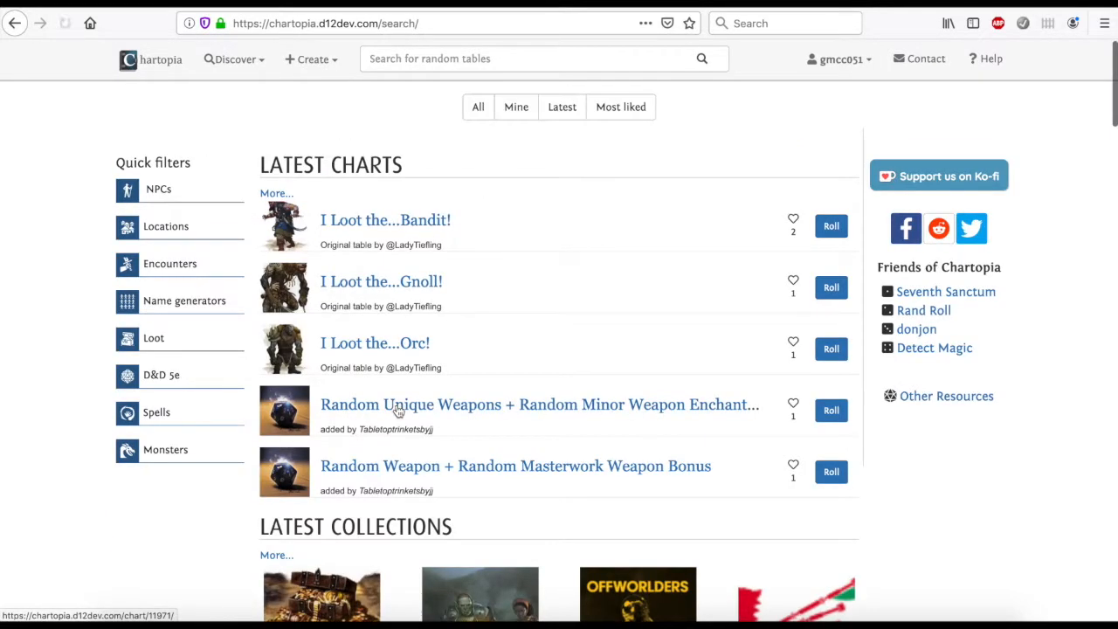
{"action": "scroll", "coordinate": [397, 411], "scroll_direction": "down", "scroll_amount": 2}
{"action": "scroll", "coordinate": [439, 382], "scroll_direction": "up", "scroll_amount": 2}
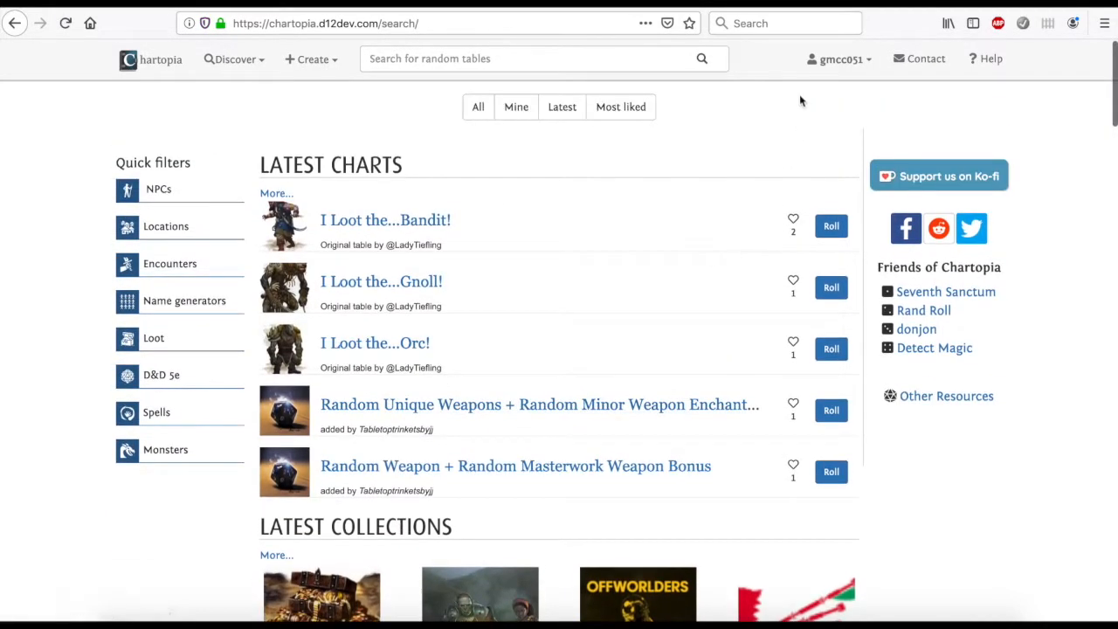
{"action": "left_click", "coordinate": [835, 63]}
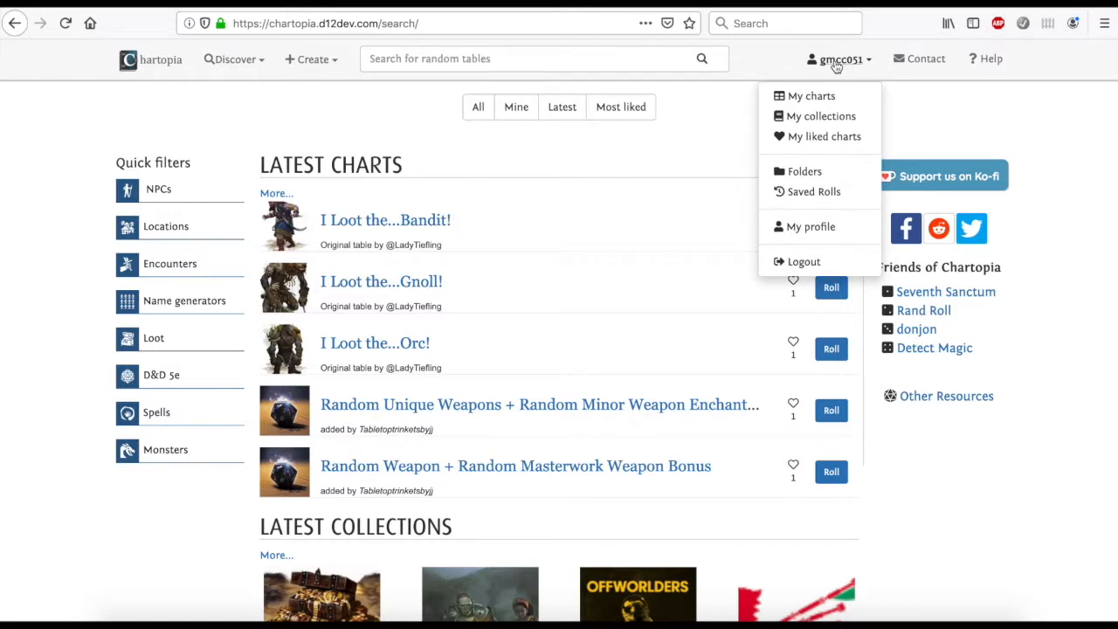
{"action": "left_click", "coordinate": [804, 173]}
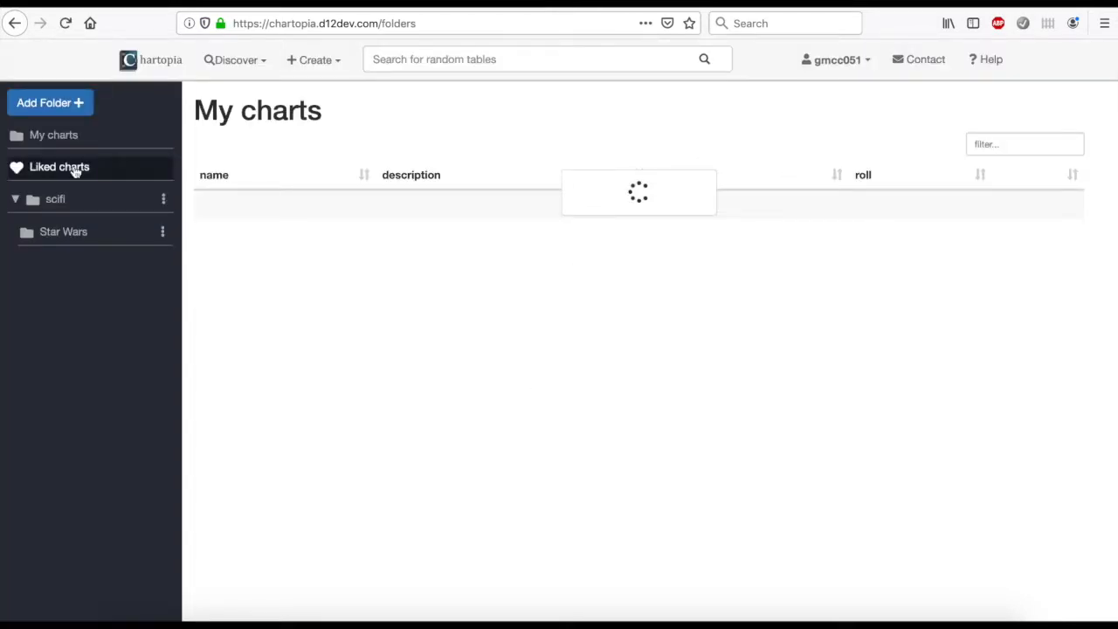
{"action": "left_click", "coordinate": [74, 169]}
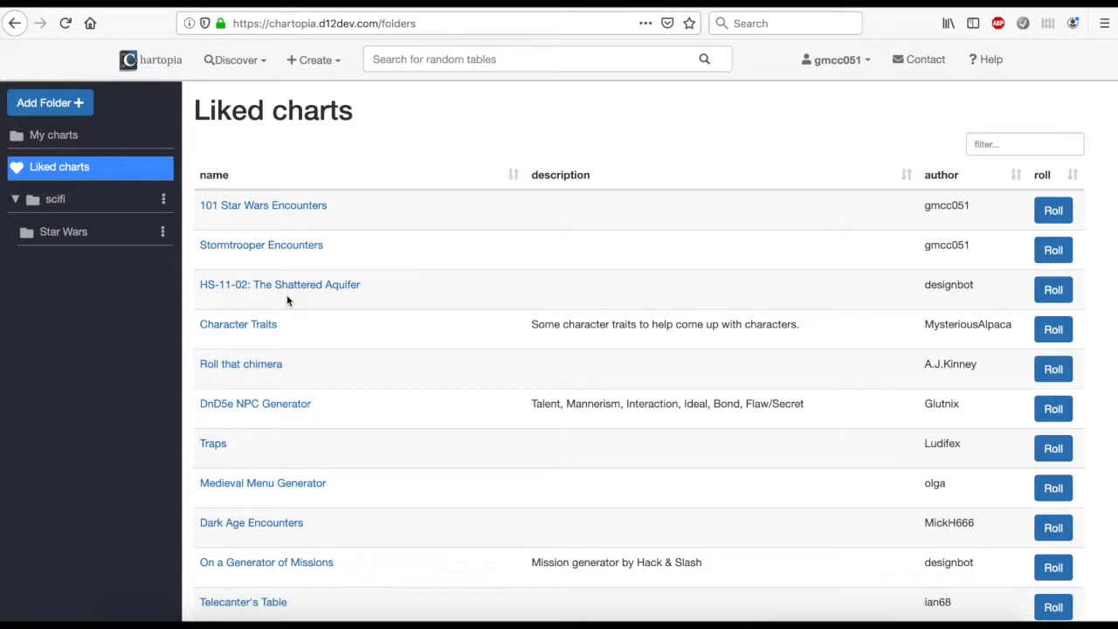
{"action": "left_click", "coordinate": [70, 206]}
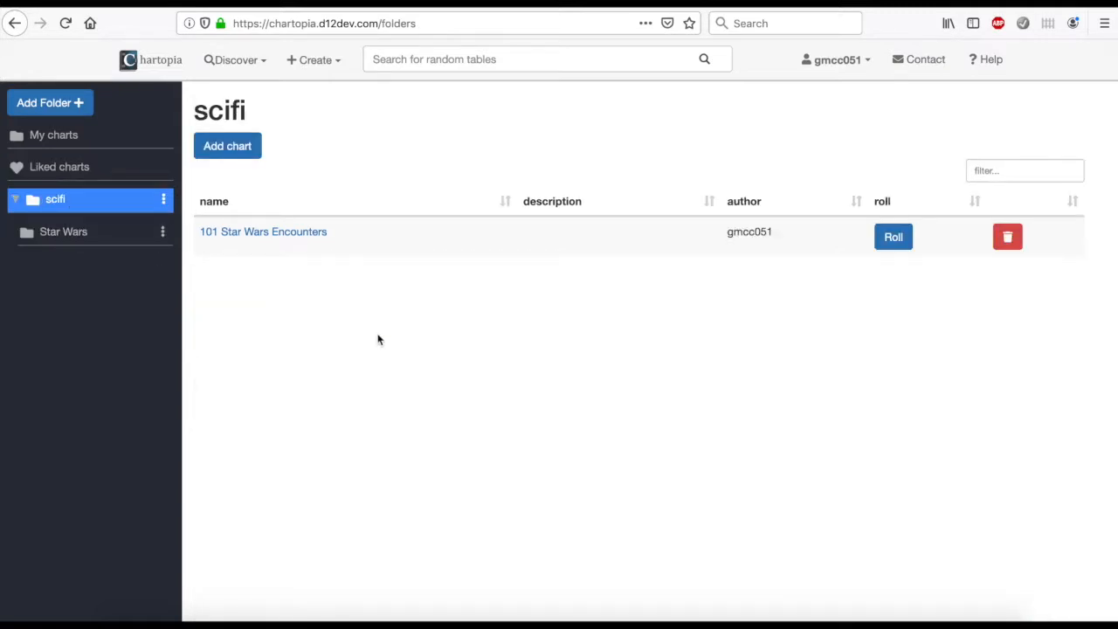
In the Star Wars subfolder, search the own charts for "star wars" and add "101 Star Wars World Secrets" and "Star Wars Quests"
{"action": "left_click", "coordinate": [73, 243]}
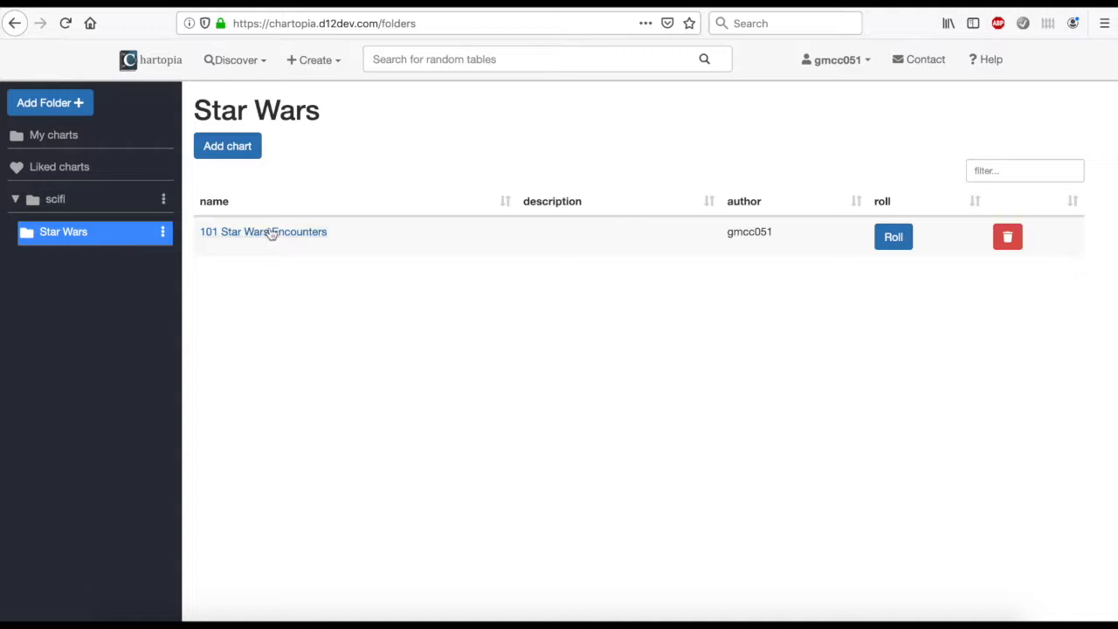
{"action": "left_click", "coordinate": [229, 150]}
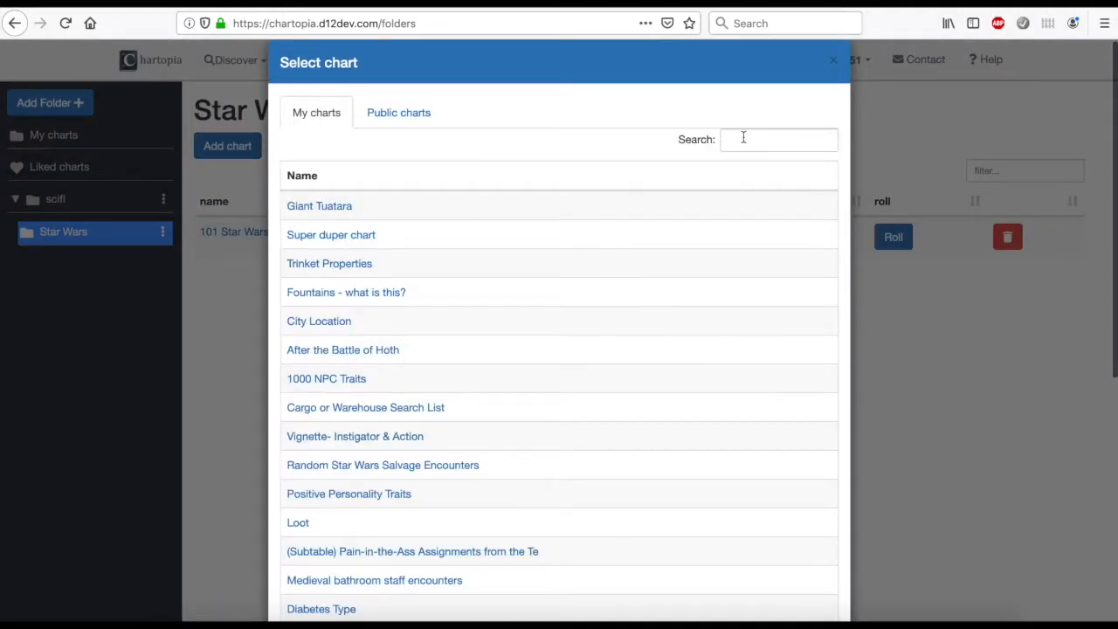
{"action": "left_click", "coordinate": [743, 137]}
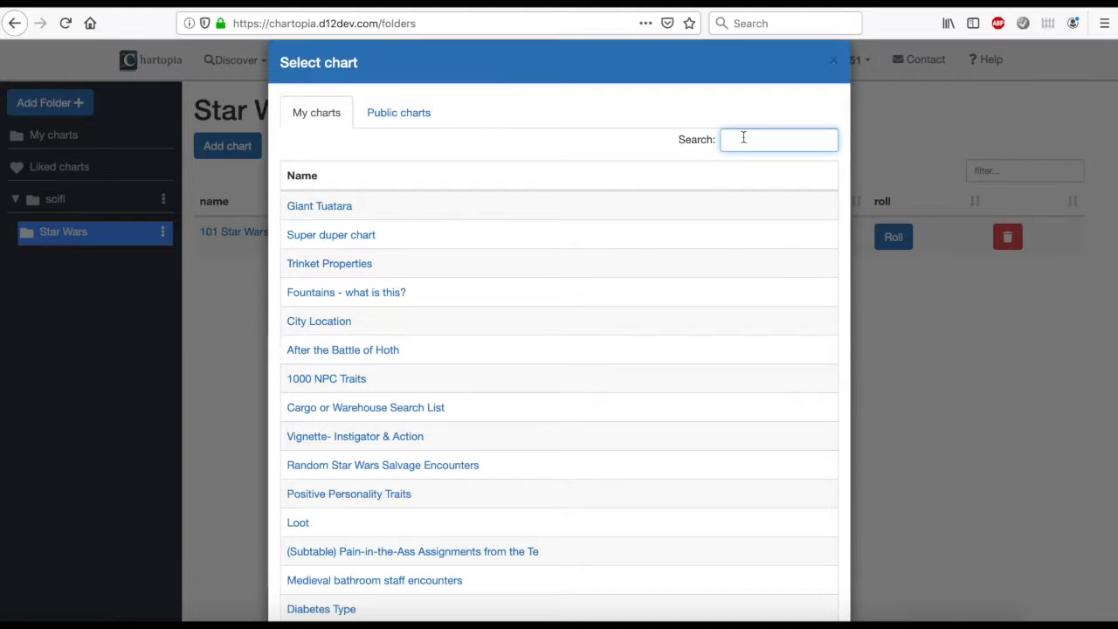
{"action": "type", "text": "star wars"}
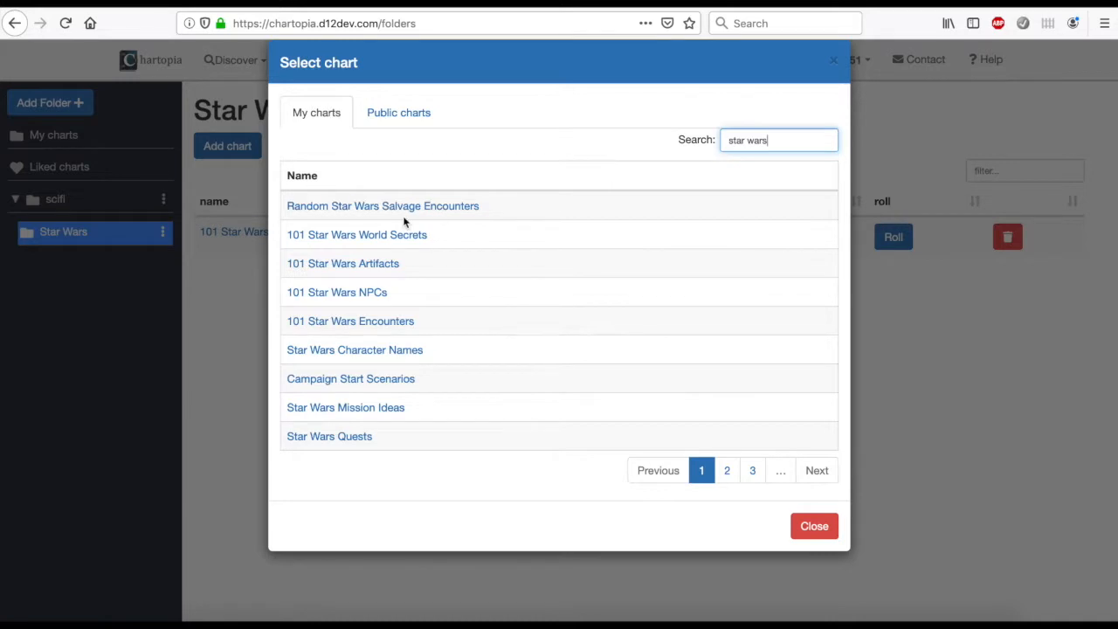
{"action": "left_click", "coordinate": [389, 236]}
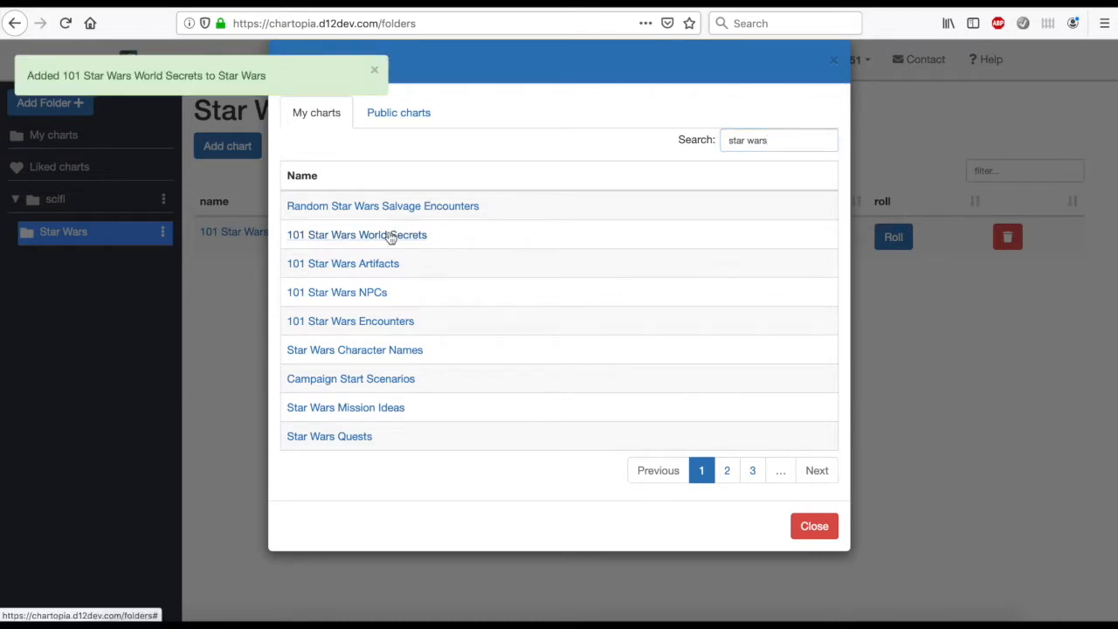
{"action": "left_click", "coordinate": [346, 441]}
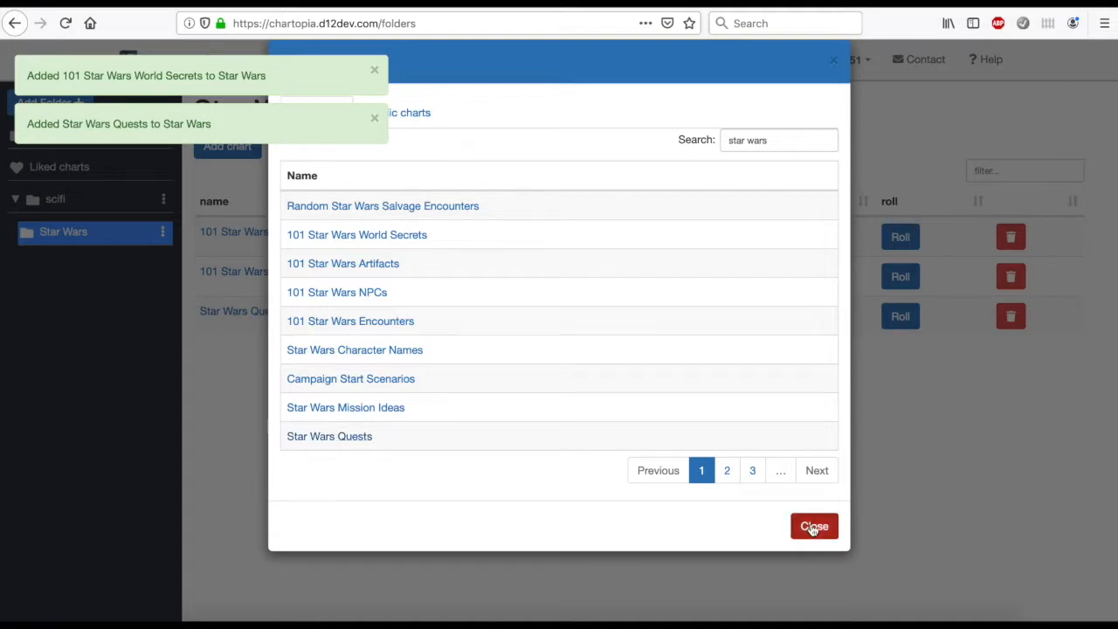
Finish adding charts to the Star Wars folder, search the own charts for "npcs" and add "NPCs" to the scifi folder
{"action": "left_click", "coordinate": [811, 525]}
{"action": "left_click", "coordinate": [48, 202]}
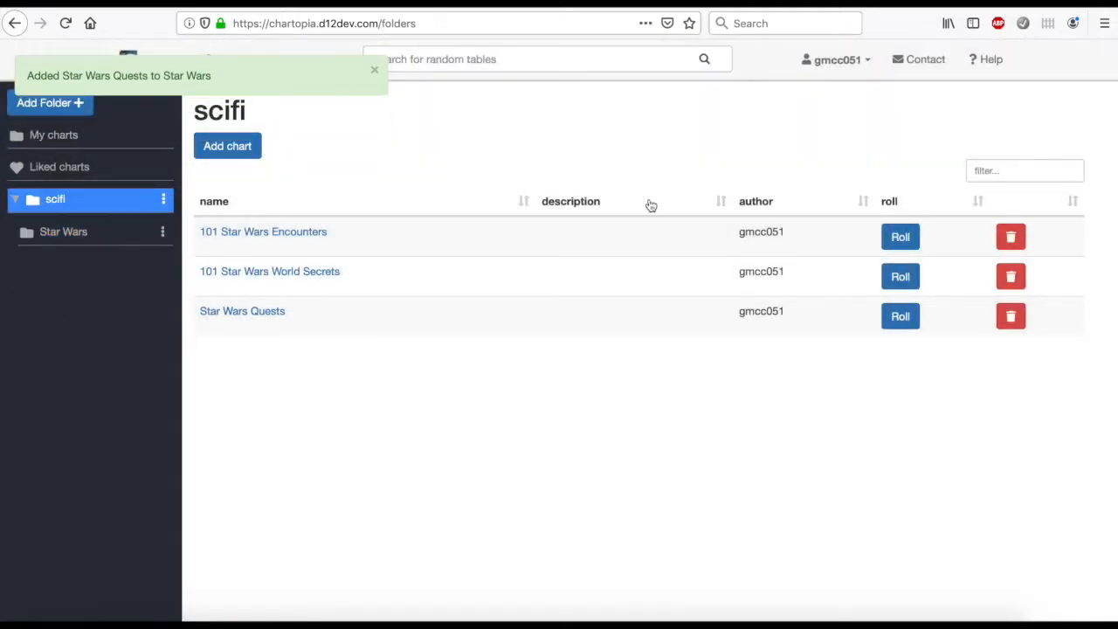
{"action": "left_click", "coordinate": [235, 146]}
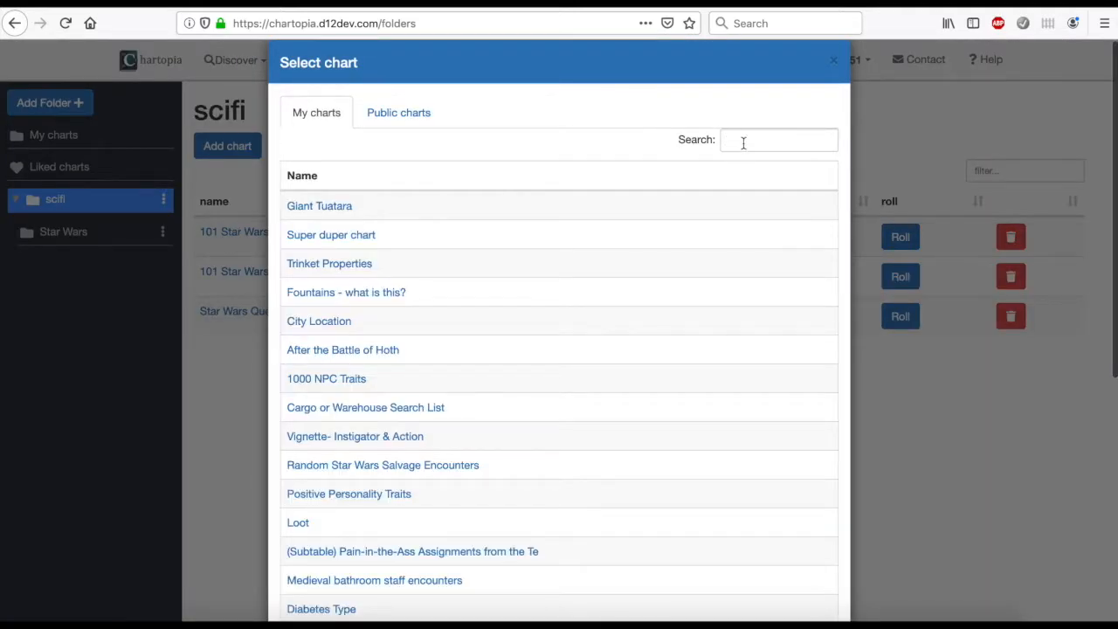
{"action": "left_click", "coordinate": [744, 143]}
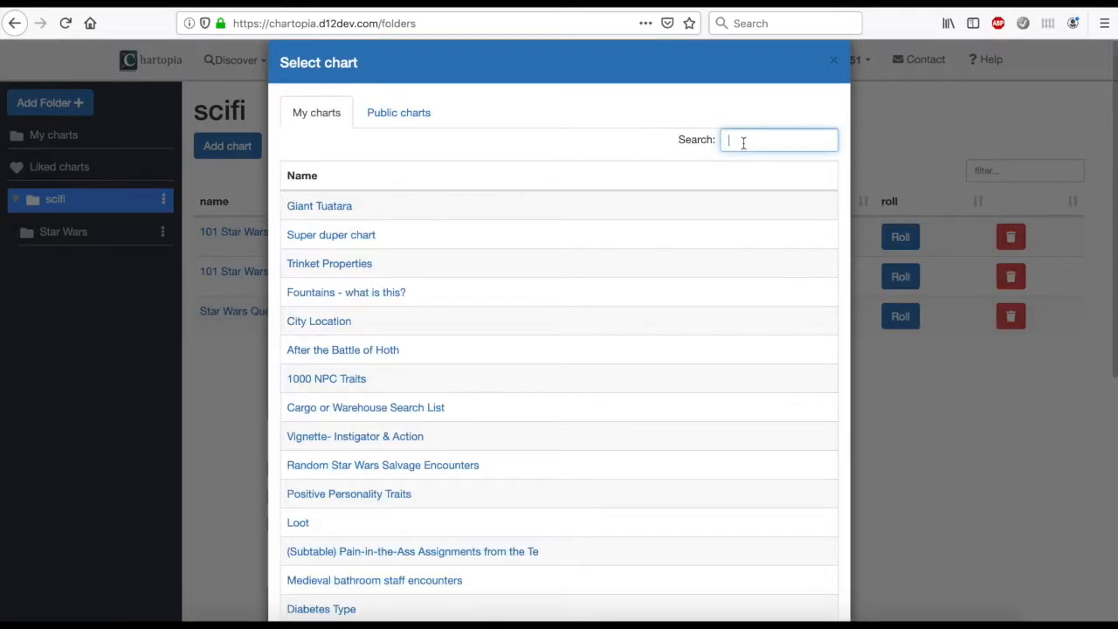
{"action": "type", "text": "npcs"}
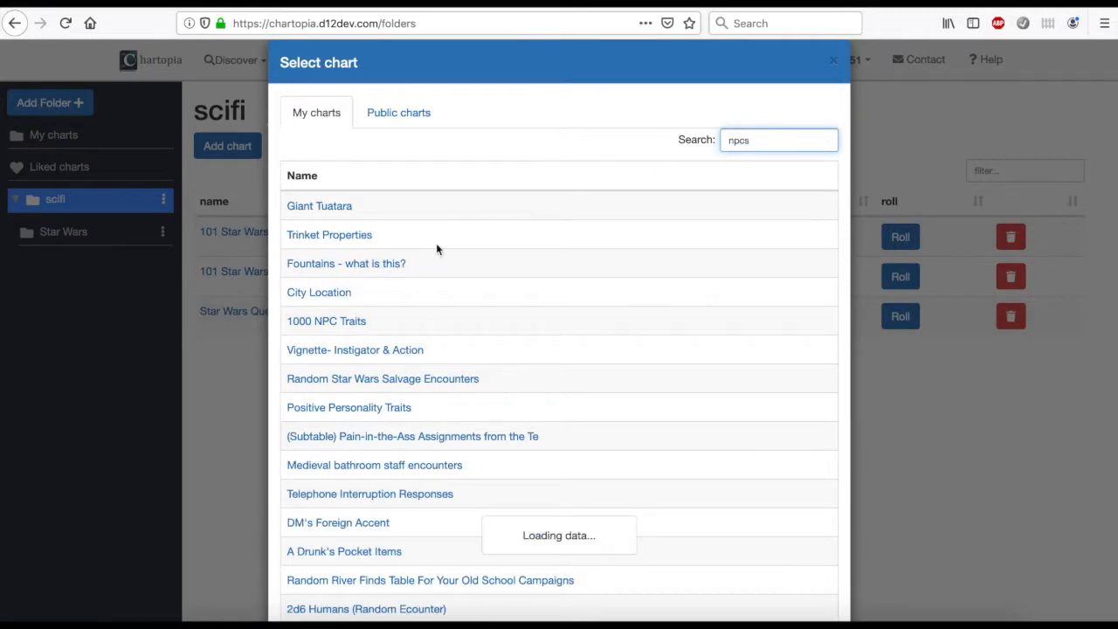
{"action": "left_click", "coordinate": [306, 236]}
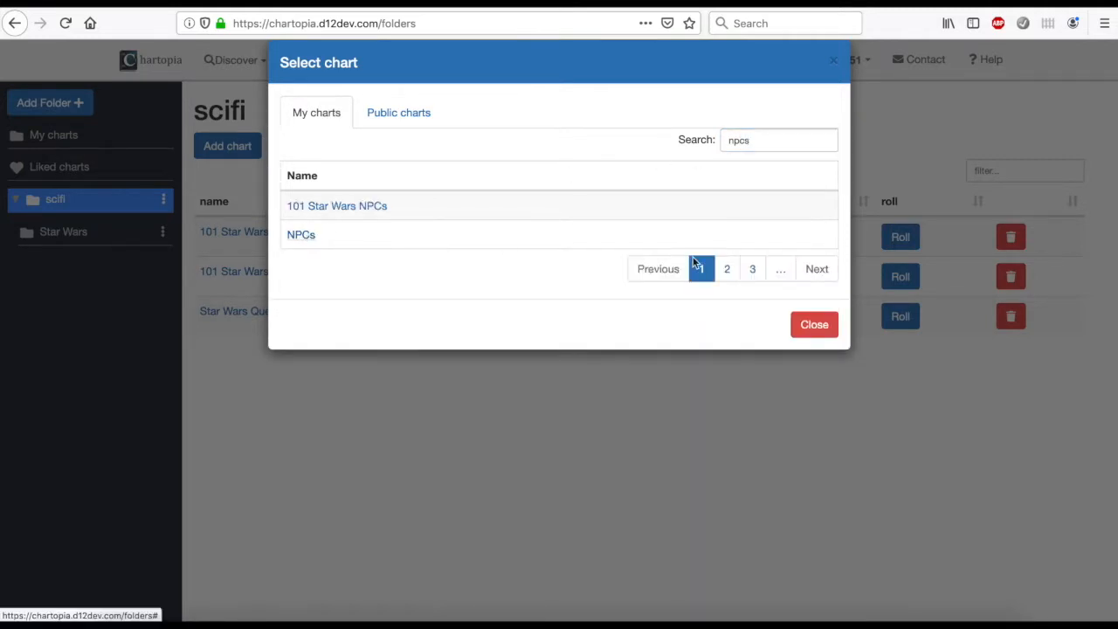
{"action": "left_click", "coordinate": [809, 324]}
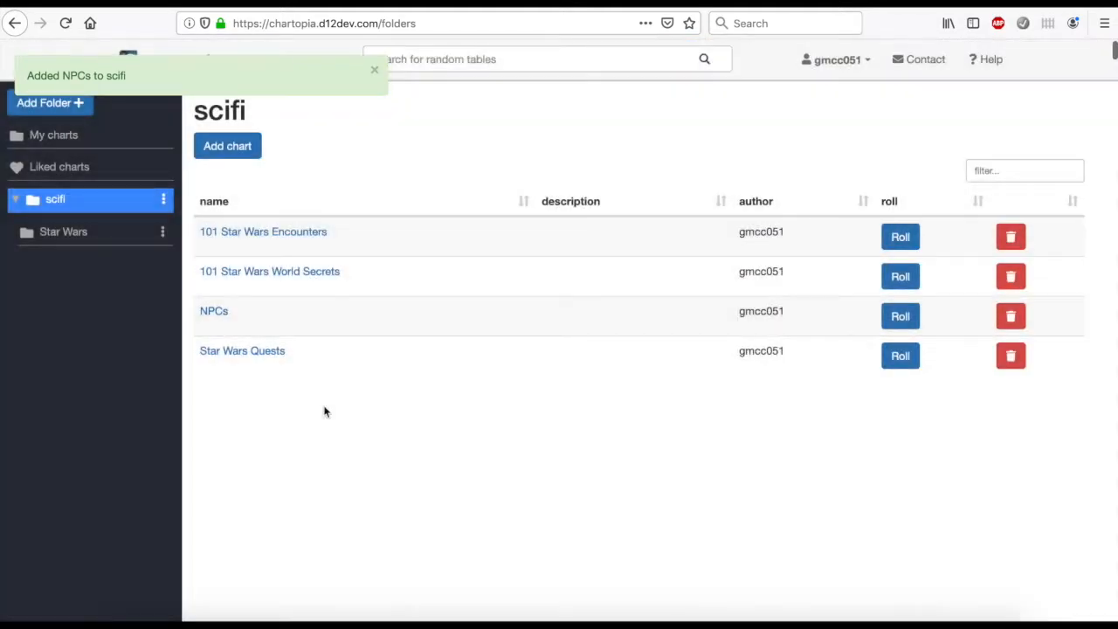
Compare the charts listed in the Star Wars subfolder with those in its parent scifi folder
{"action": "left_click", "coordinate": [74, 243]}
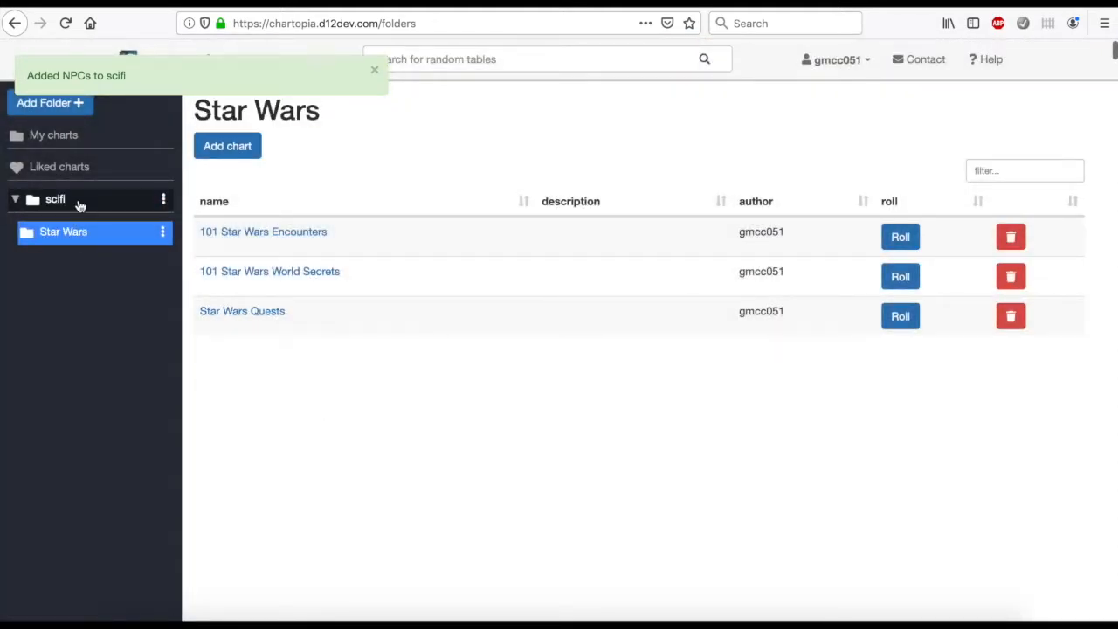
{"action": "left_click", "coordinate": [77, 202]}
{"action": "left_click", "coordinate": [81, 232]}
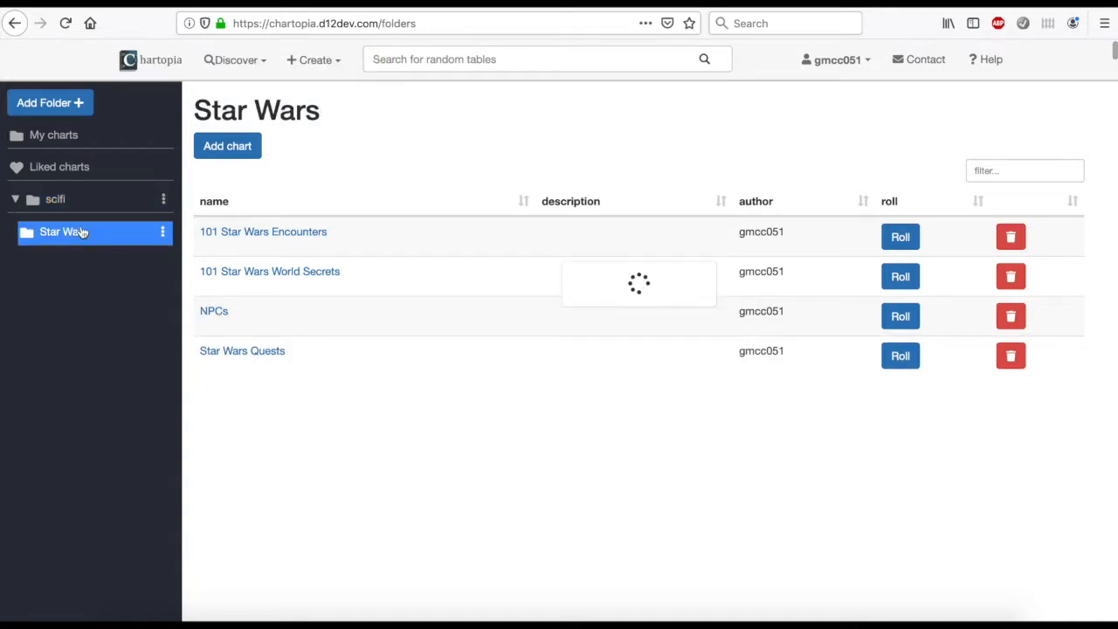
{"action": "left_click", "coordinate": [69, 204]}
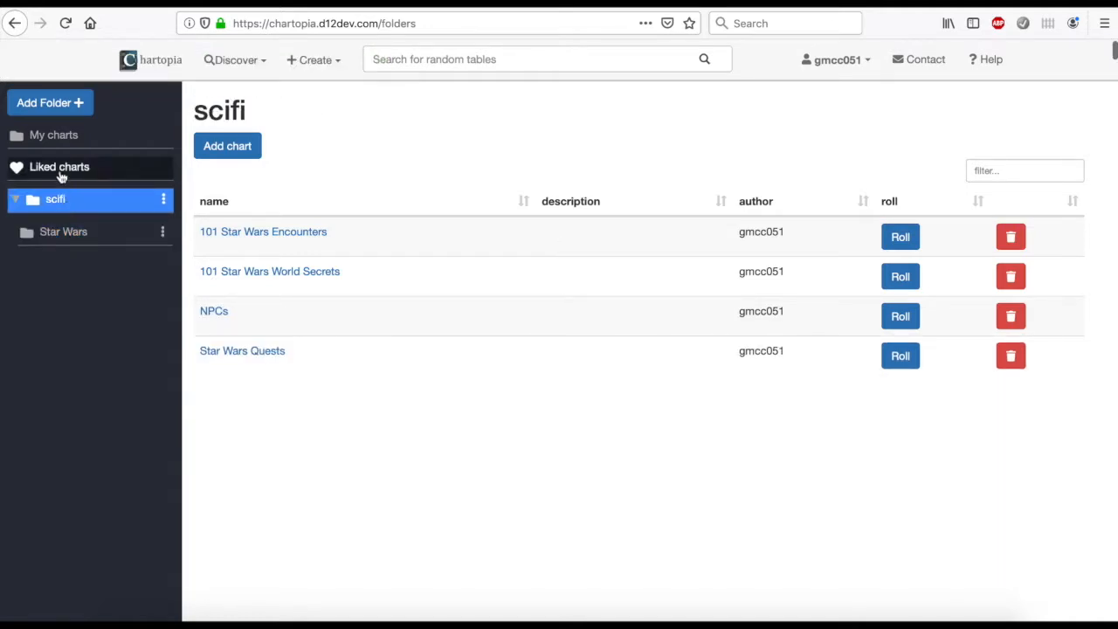
Add a new folder named "Fantasy"
{"action": "left_click", "coordinate": [59, 113]}
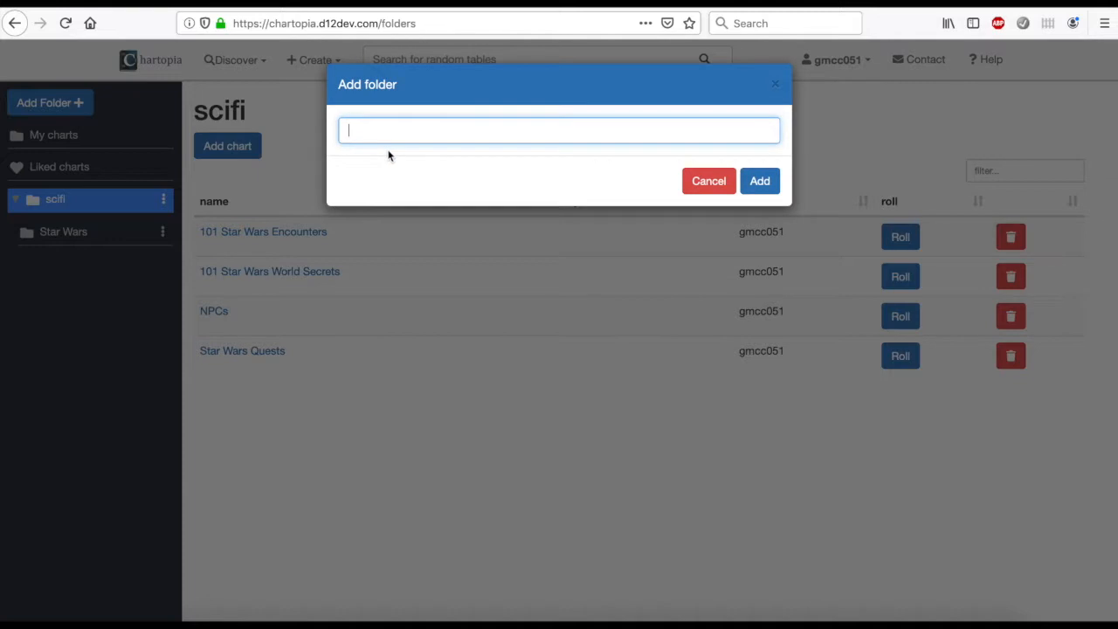
{"action": "type", "text": "Fantasy"}
{"action": "left_click", "coordinate": [760, 183]}
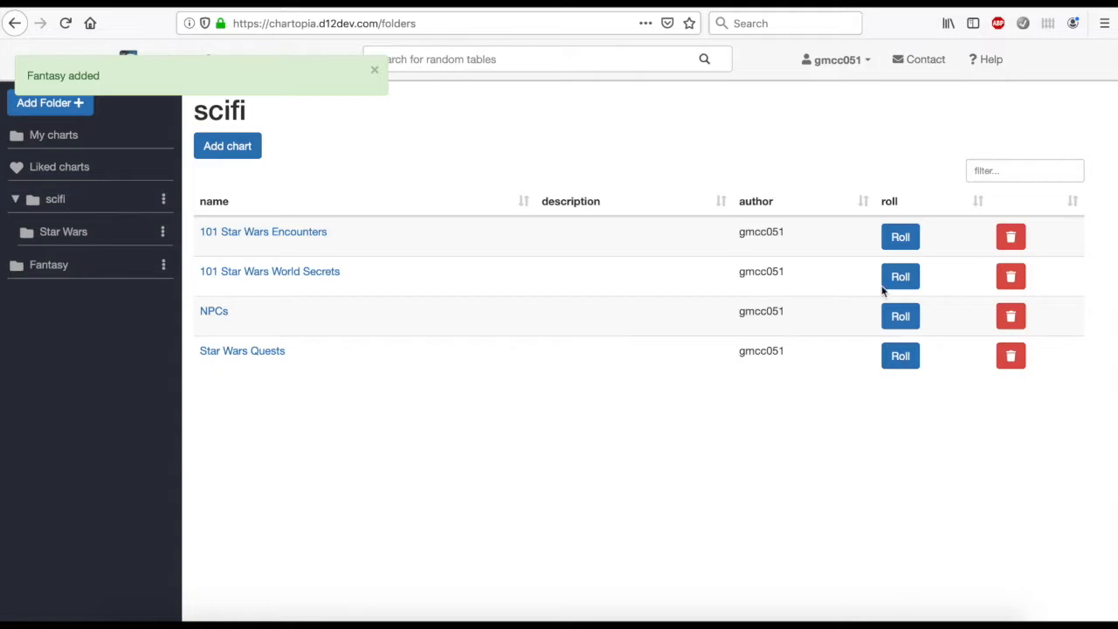
Roll twice on the 101 Star Wars Encounters chart from the scifi folder and dismiss the results without saving
{"action": "left_click", "coordinate": [902, 240]}
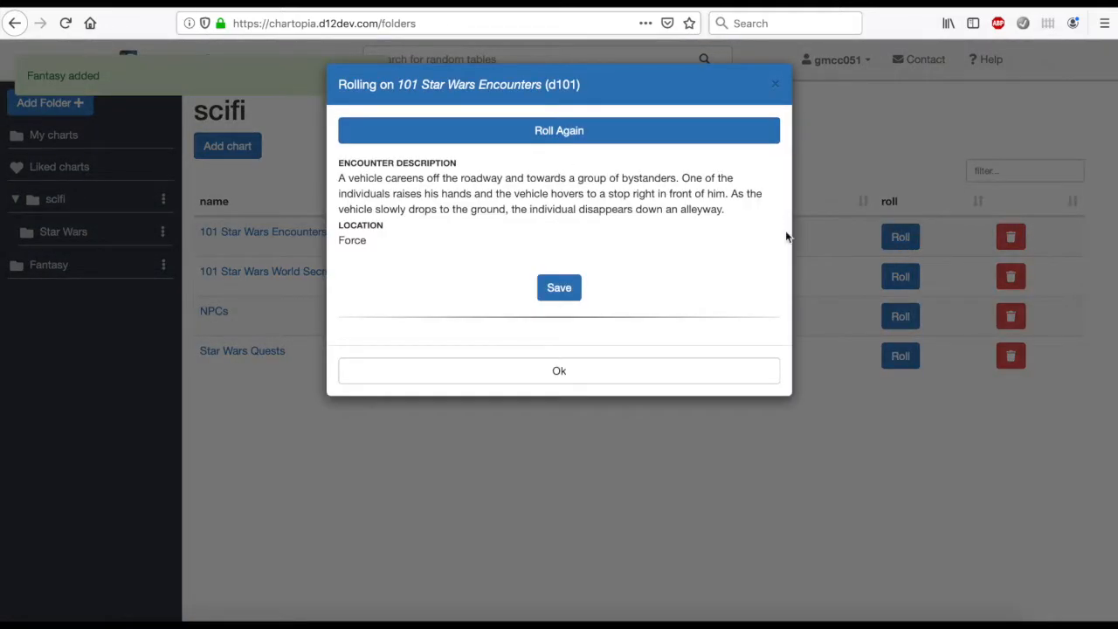
{"action": "left_click", "coordinate": [584, 140]}
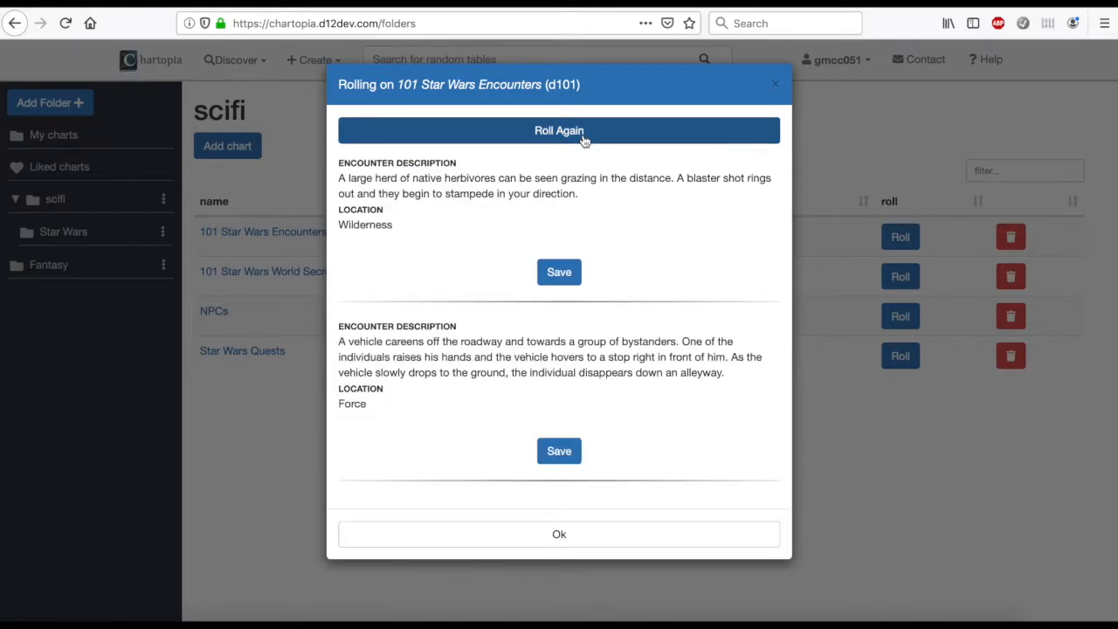
{"action": "left_click", "coordinate": [779, 85]}
Return to the home page and look through its latest charts, latest collections and featured collections
{"action": "left_click", "coordinate": [164, 67]}
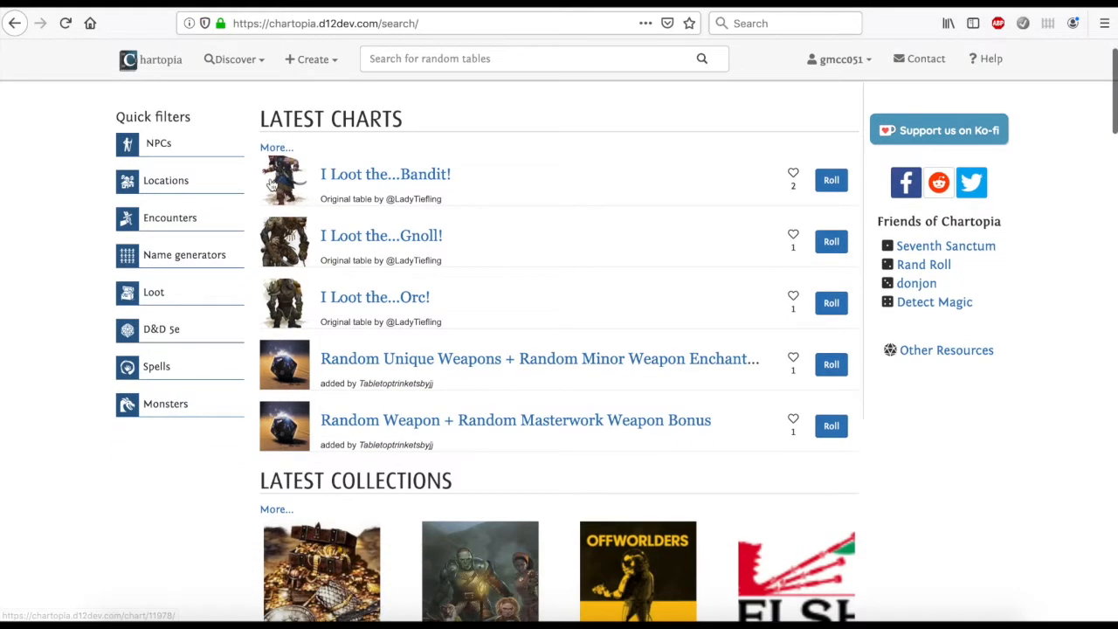
{"action": "scroll", "coordinate": [271, 183], "scroll_direction": "down", "scroll_amount": 5}
{"action": "scroll", "coordinate": [271, 183], "scroll_direction": "down", "scroll_amount": 1}
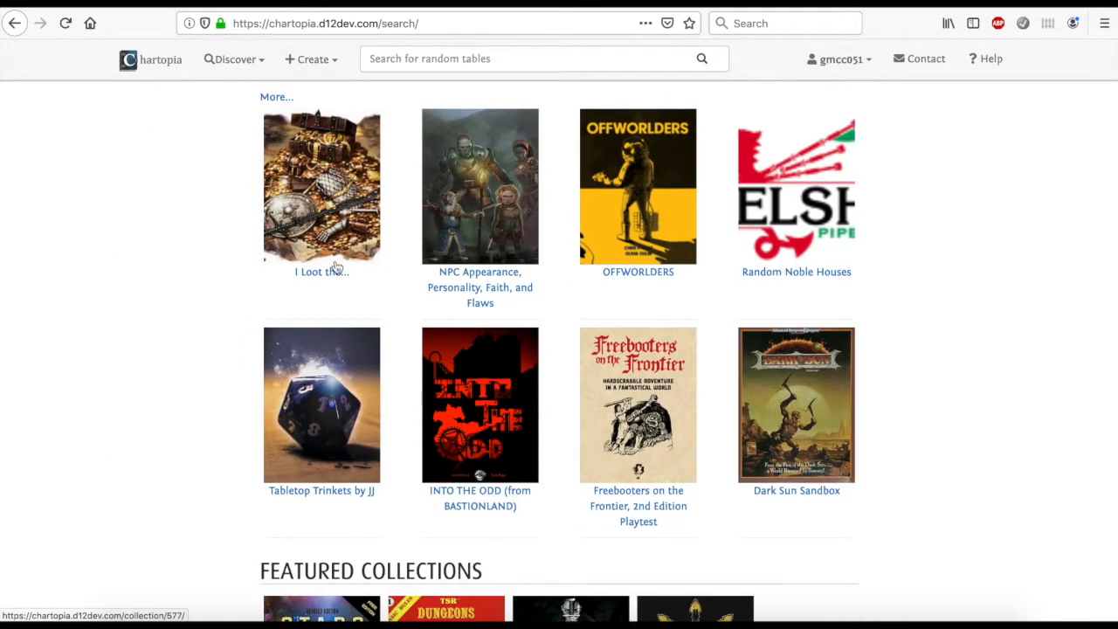
{"action": "scroll", "coordinate": [336, 262], "scroll_direction": "down", "scroll_amount": 3}
{"action": "scroll", "coordinate": [336, 266], "scroll_direction": "up", "scroll_amount": 6}
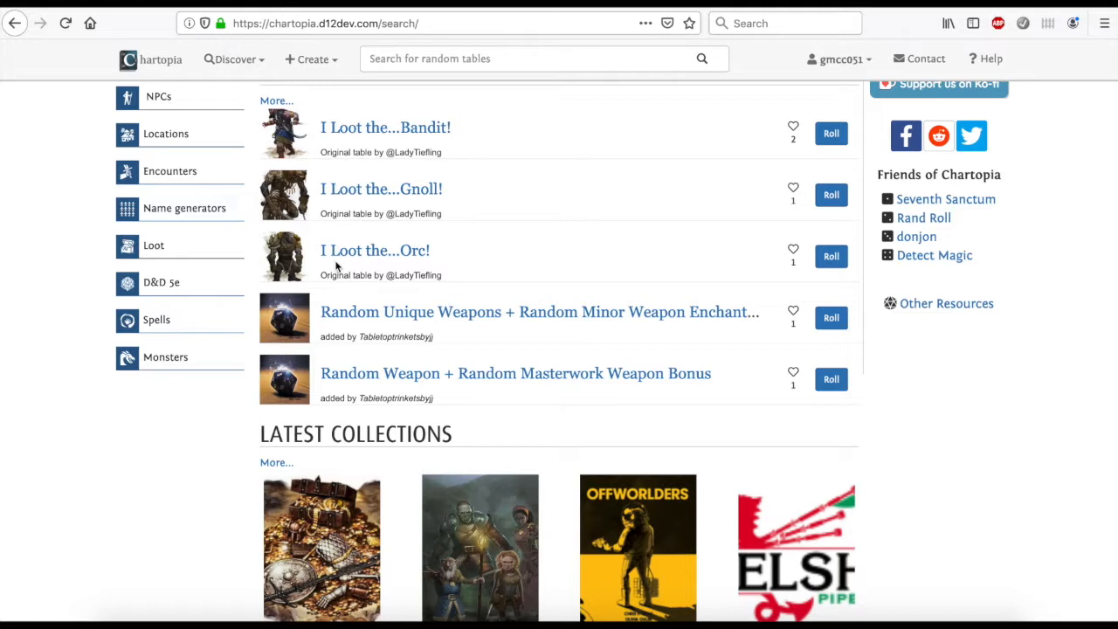
{"action": "scroll", "coordinate": [337, 266], "scroll_direction": "up", "scroll_amount": 2}
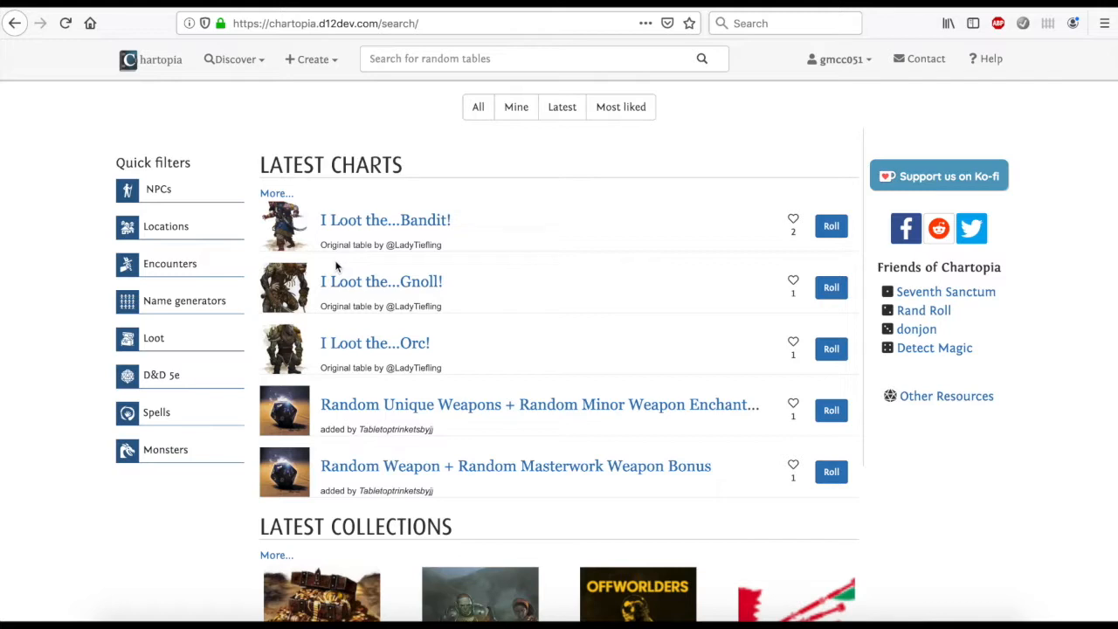
Filter the charts by encounters, narrow them with the warhammer-40k and weapons tags, and look through the results
{"action": "left_click", "coordinate": [169, 264]}
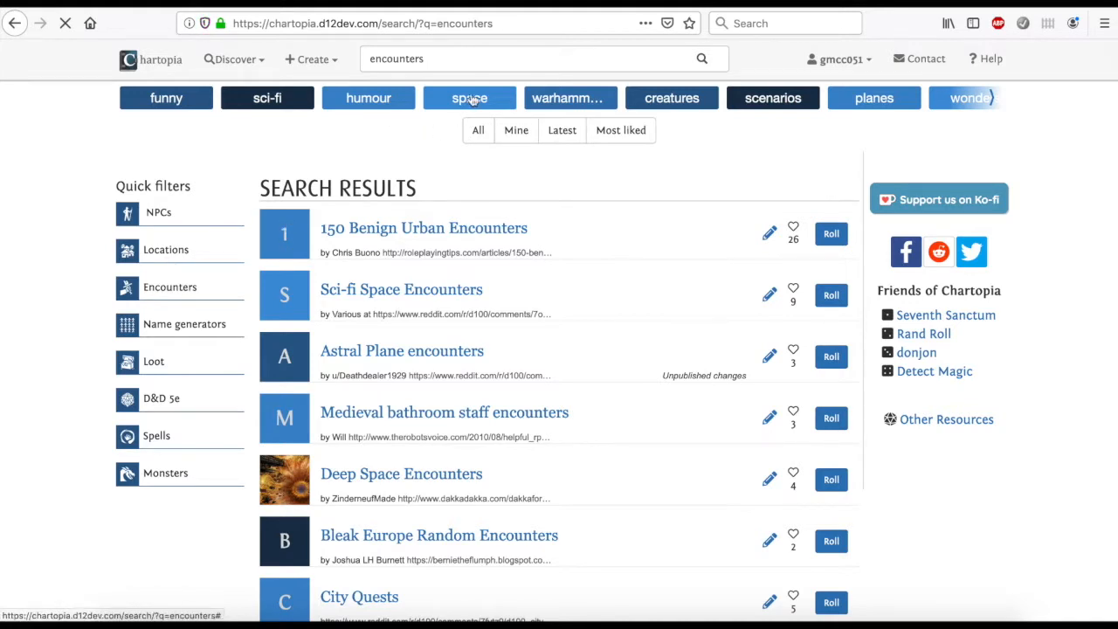
{"action": "left_click", "coordinate": [542, 100]}
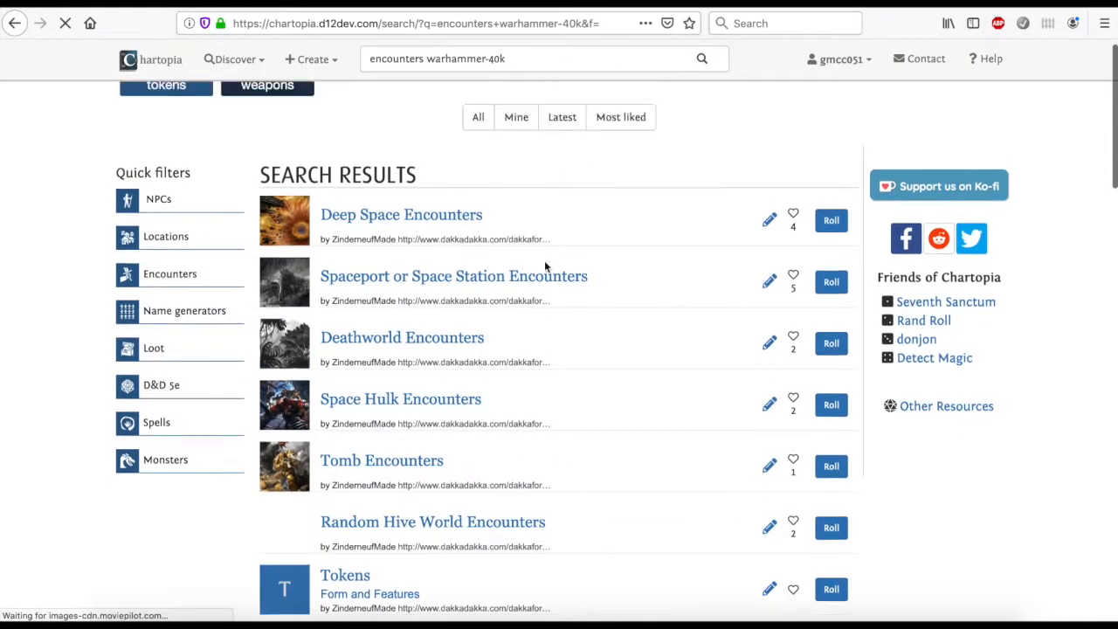
{"action": "left_click", "coordinate": [268, 104]}
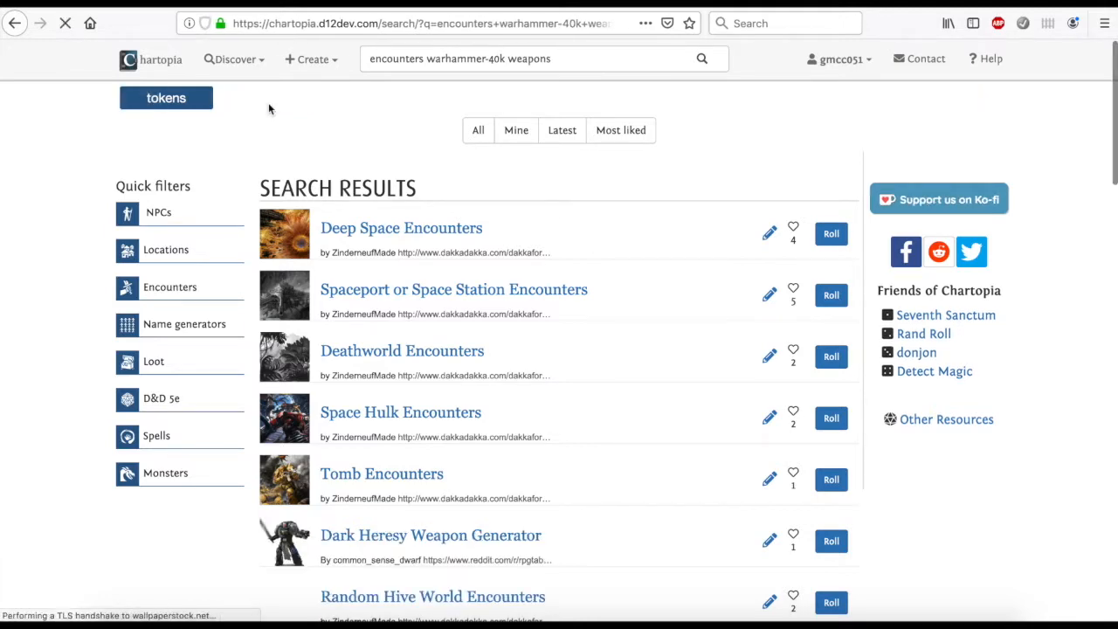
{"action": "scroll", "coordinate": [352, 314], "scroll_direction": "down", "scroll_amount": 3}
{"action": "scroll", "coordinate": [352, 314], "scroll_direction": "down", "scroll_amount": 3}
{"action": "scroll", "coordinate": [350, 309], "scroll_direction": "up", "scroll_amount": 7}
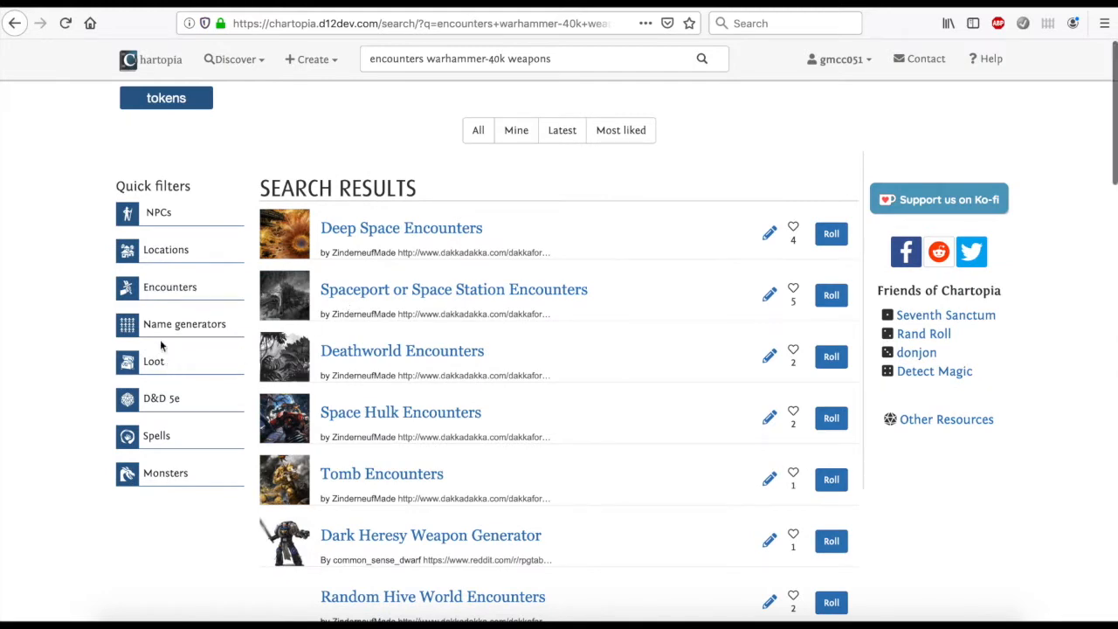
Filter the charts by loot and open the Generic Item chart
{"action": "left_click", "coordinate": [155, 362]}
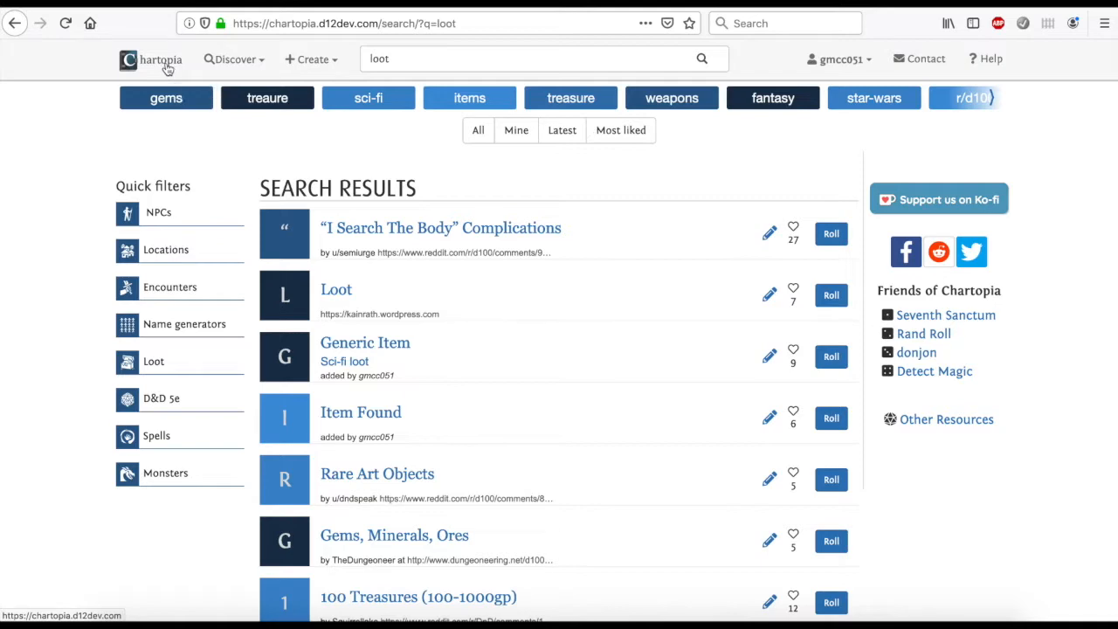
{"action": "left_click", "coordinate": [348, 347]}
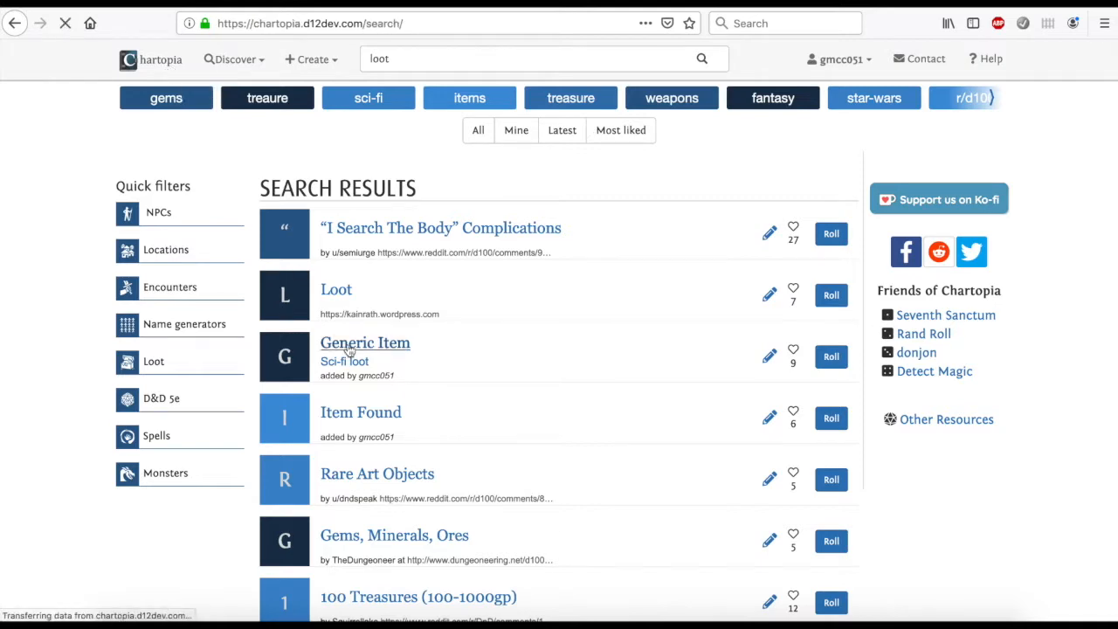